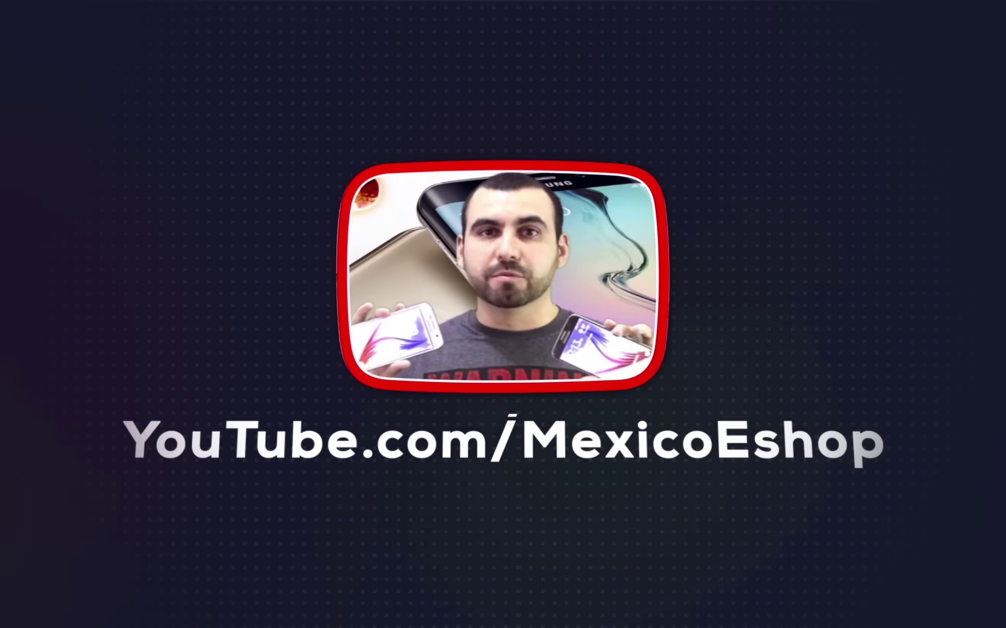
# Step: Launch Final Cut Pro from the Dock with the grill 2 project loaded
pyautogui.click(530, 604)
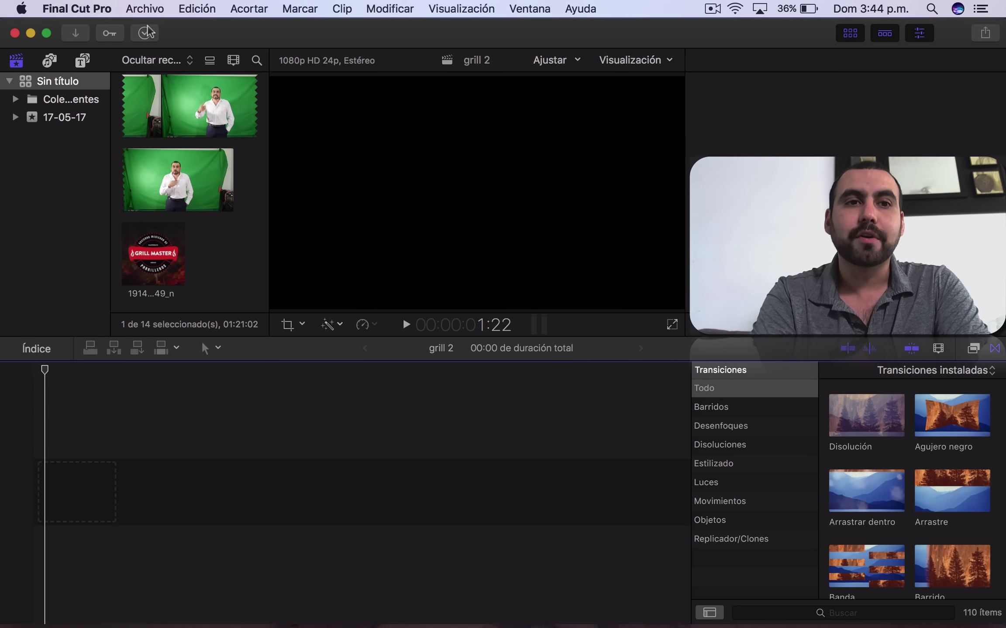
# Step: Browse the SDXC media in the import window, close it, and show the drive in Finder
pyautogui.click(147, 9)
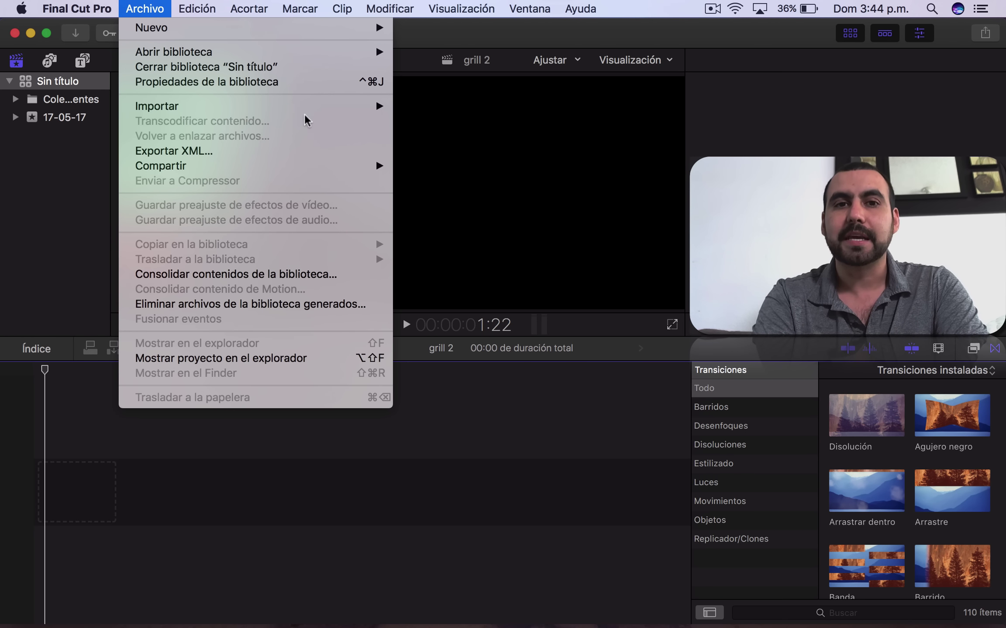
pyautogui.moveTo(354, 106)
pyautogui.click(421, 115)
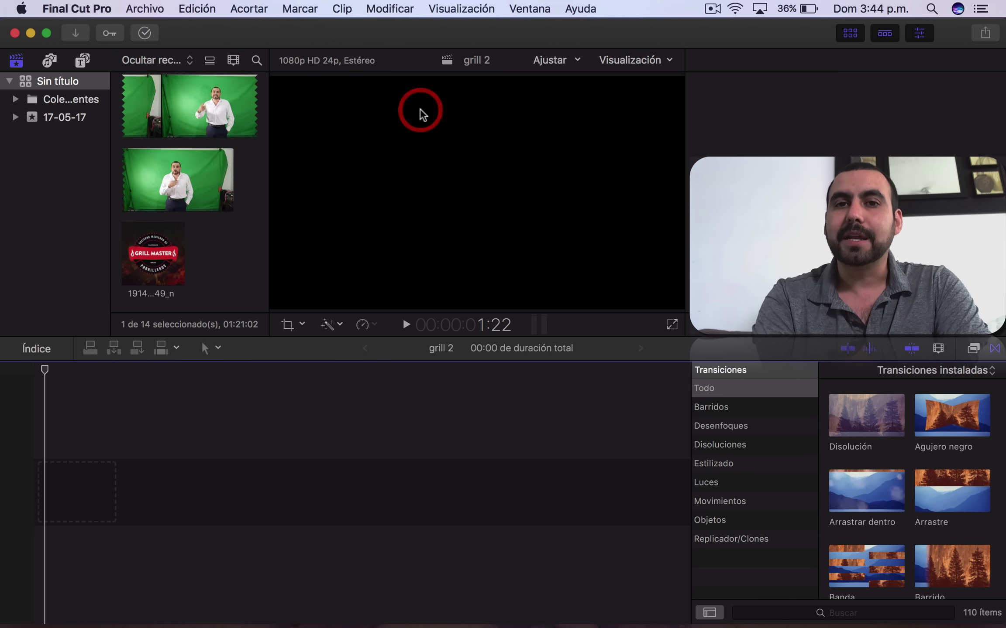
pyautogui.scroll(-2, 447, 469)
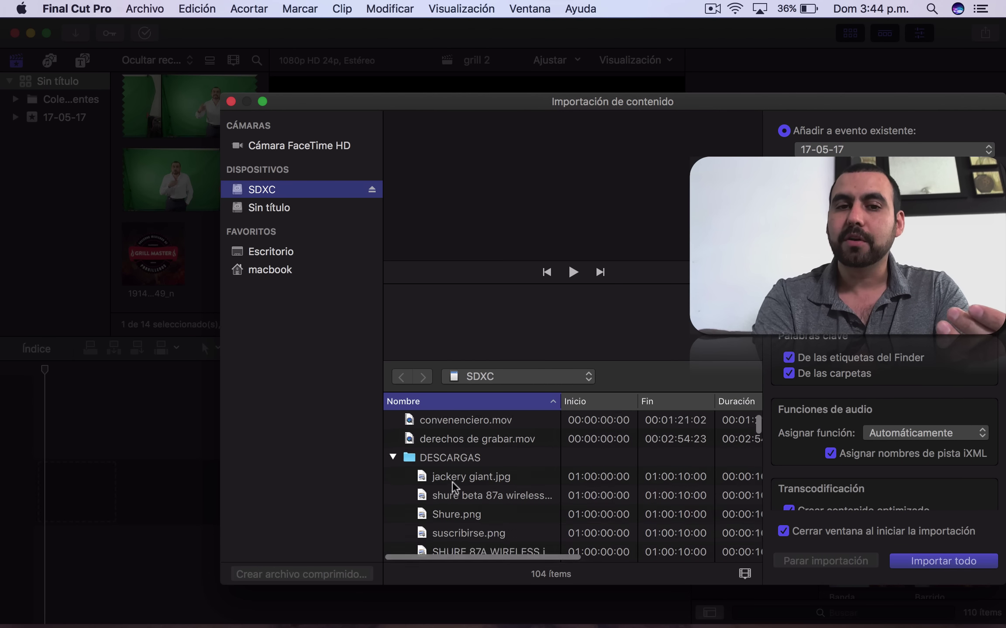
pyautogui.scroll(-5, 452, 482)
pyautogui.click(469, 456)
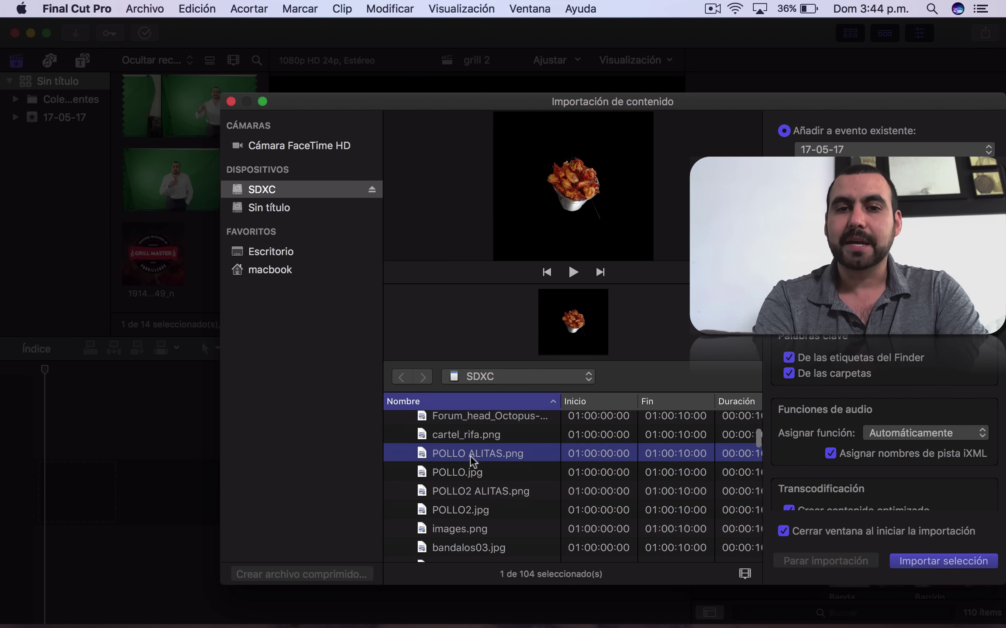
pyautogui.click(232, 102)
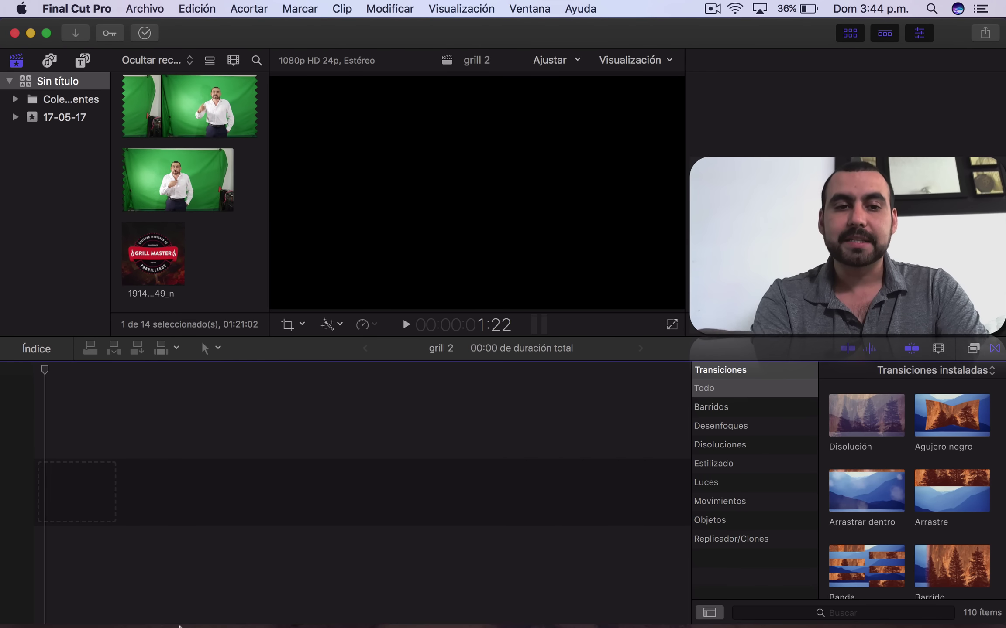
pyautogui.click(236, 607)
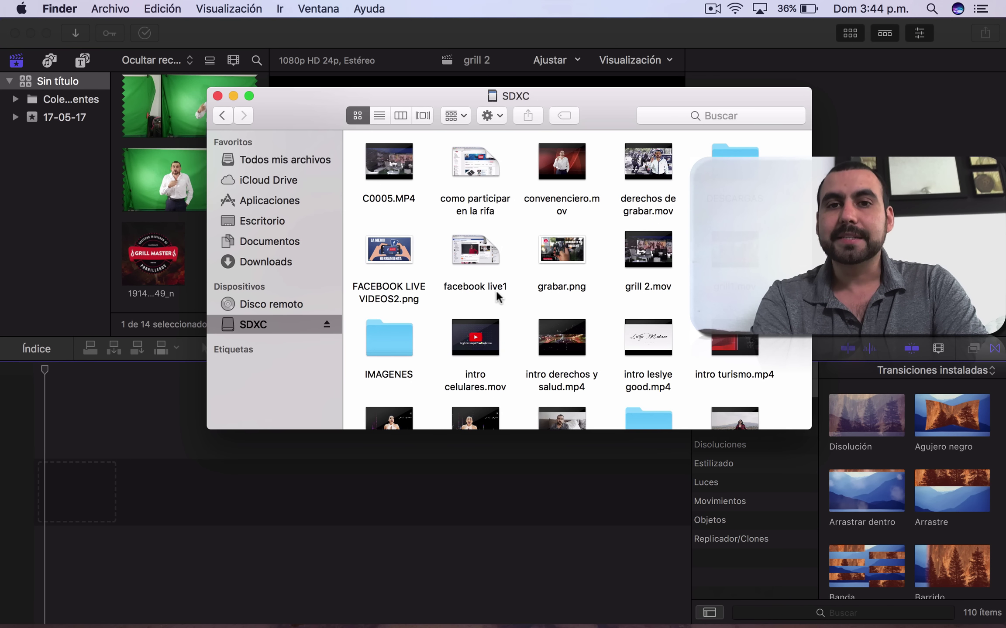
# Step: Drag convenenciero.mov from Finder to the start of the grill 2 timeline
pyautogui.moveTo(662, 248)
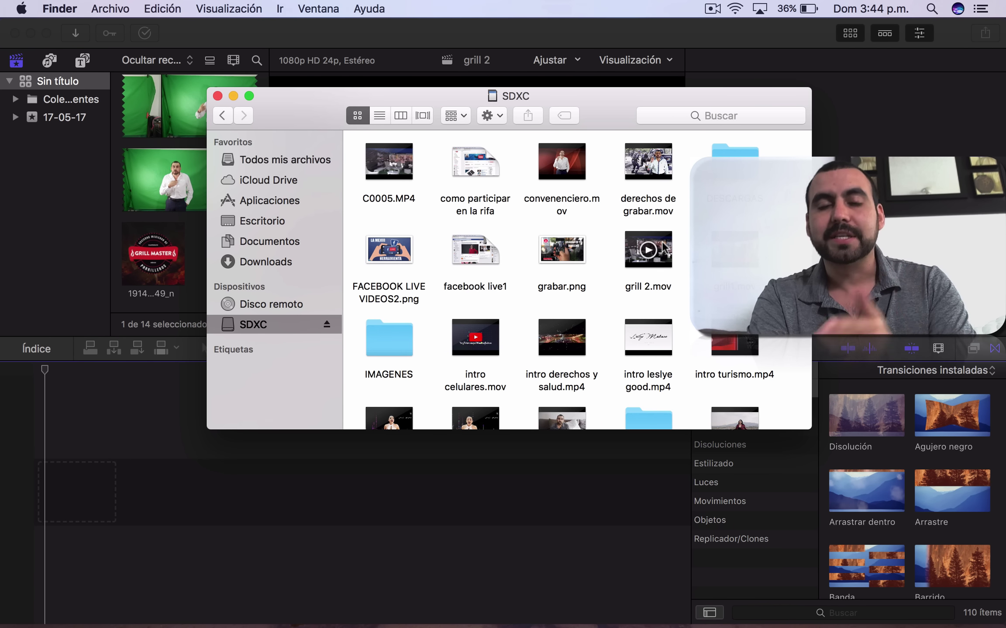
pyautogui.click(581, 154)
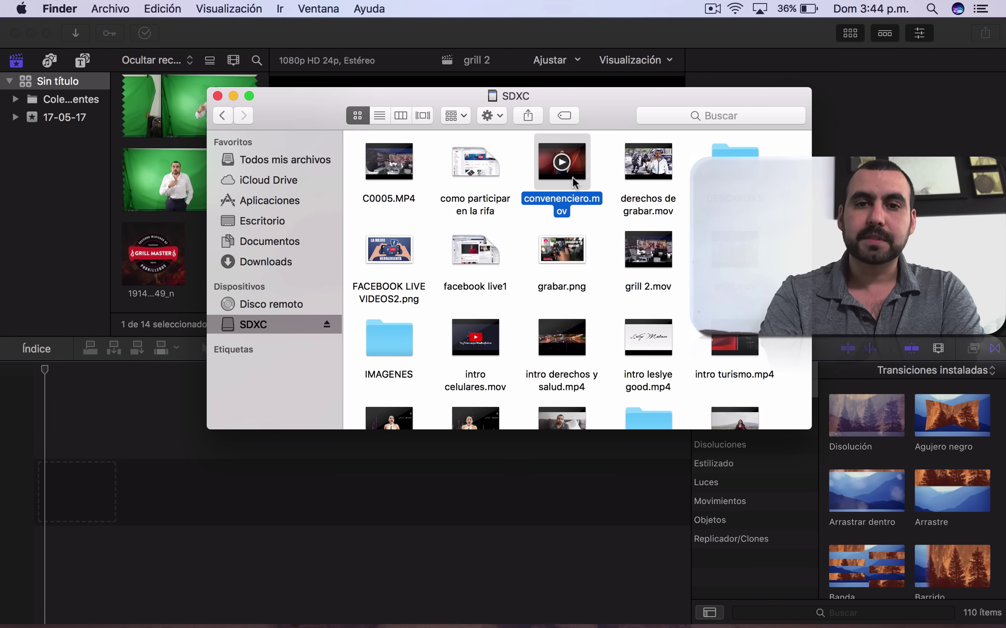
pyautogui.moveTo(573, 182); pyautogui.dragTo(91, 499)
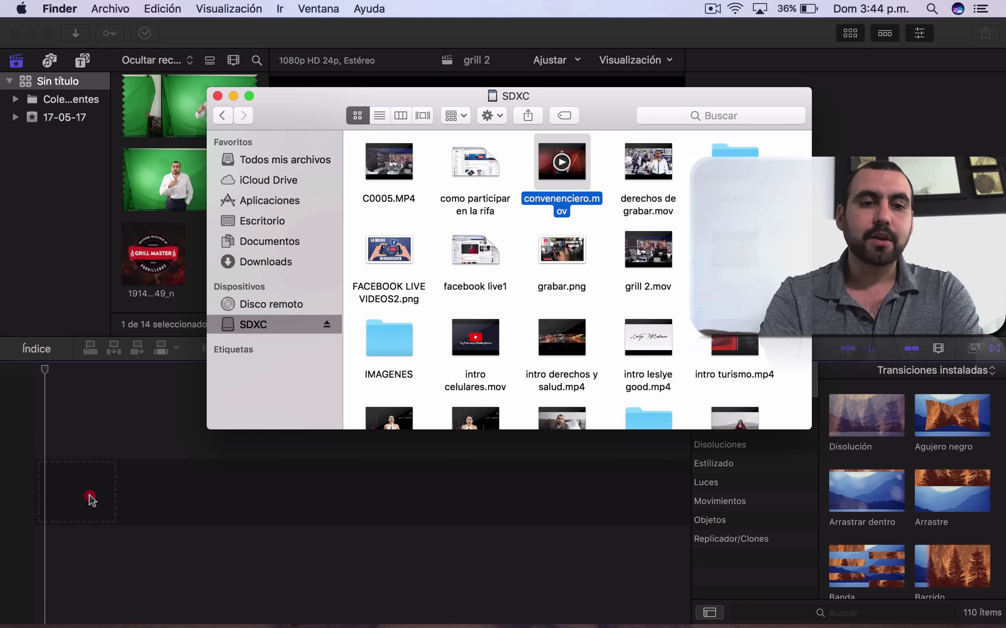
pyautogui.moveTo(91, 499); pyautogui.dragTo(63, 494)
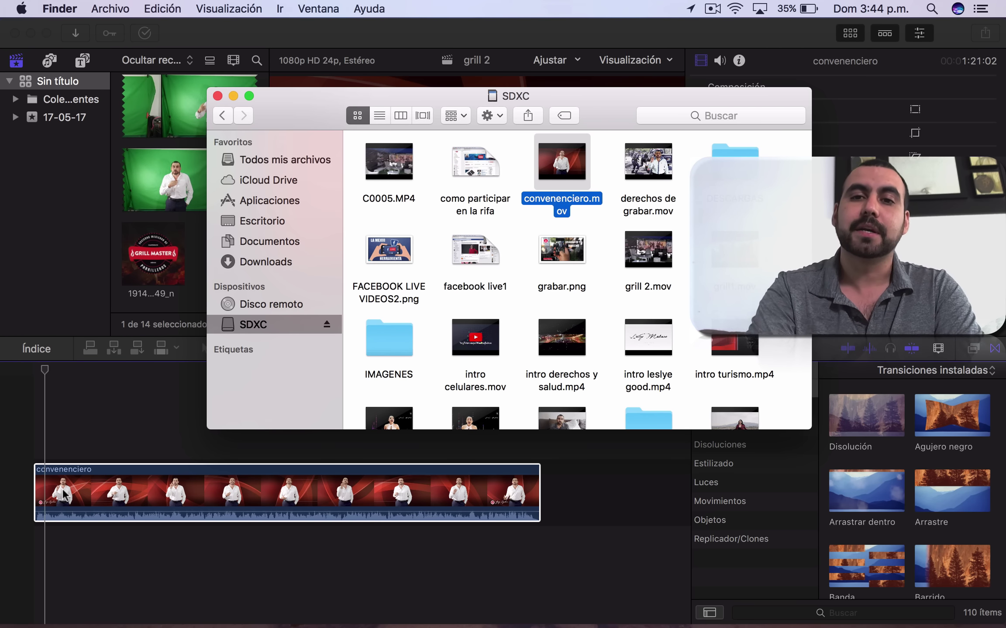
# Step: Add Bubblegum_Ballgame.mp3 from the MUSICA folder beneath the convenenciero clip, then close Finder
pyautogui.scroll(-3, 580, 279)
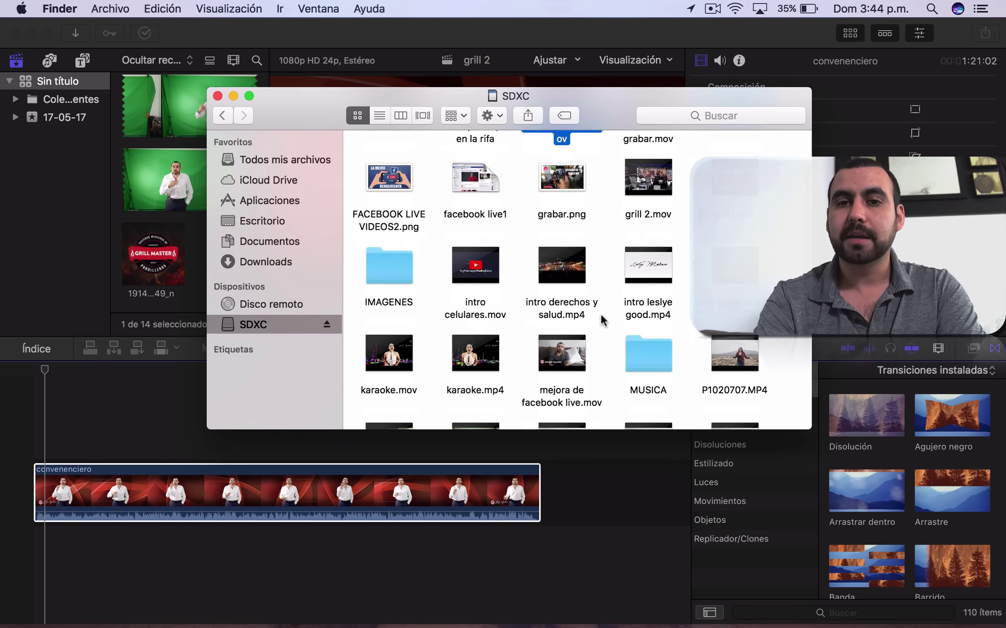
pyautogui.click(636, 360)
pyautogui.doubleClick(636, 359)
pyautogui.click(482, 179)
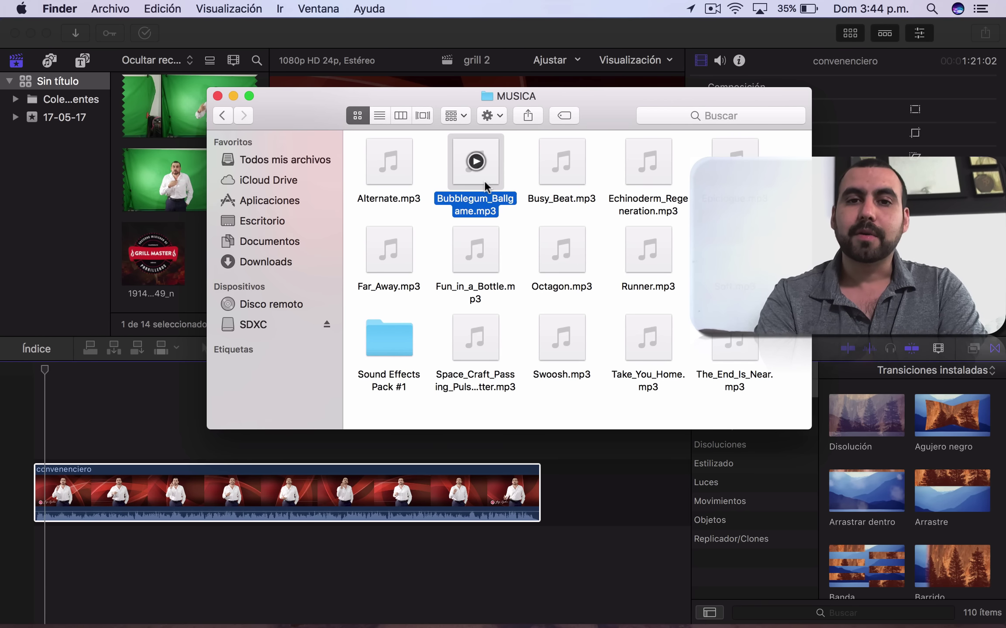
pyautogui.moveTo(484, 180)
pyautogui.mouseDown()
pyautogui.moveTo(159, 548)
pyautogui.moveTo(97, 543)
pyautogui.mouseUp()
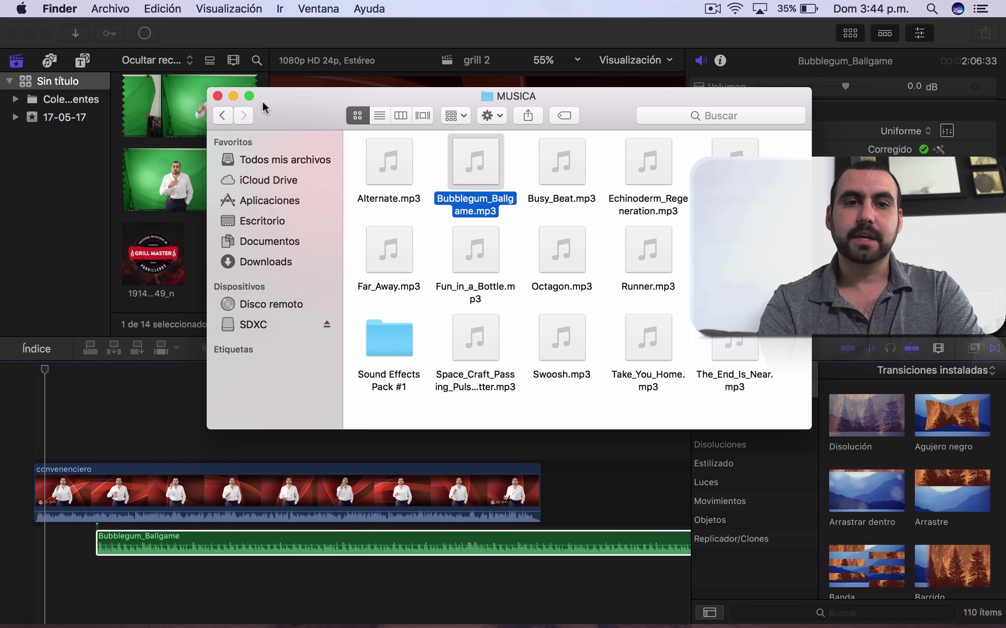
pyautogui.click(218, 96)
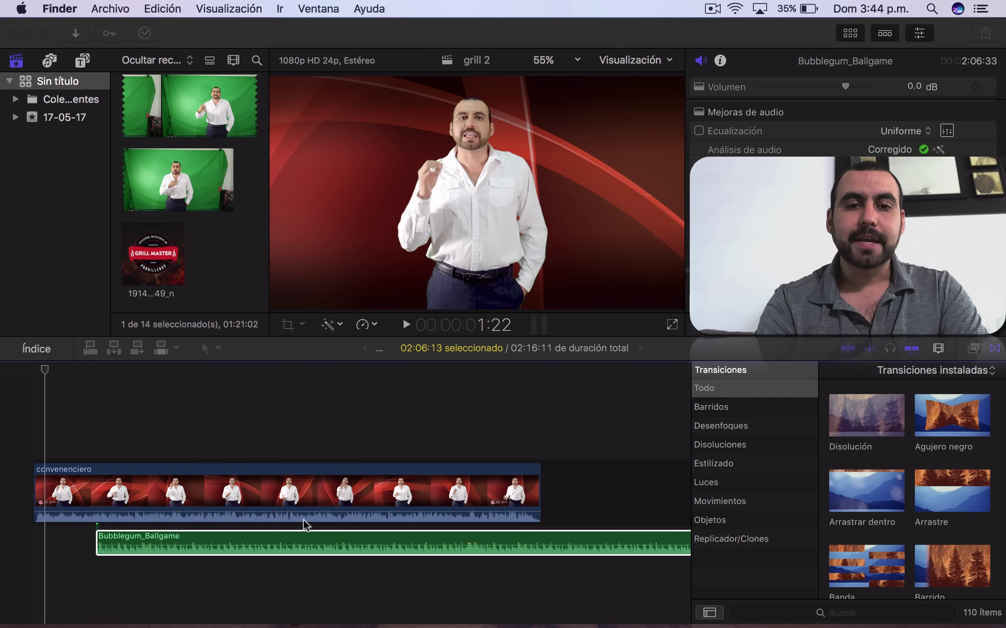
# Step: Slide the Bubblegum_Ballgame clip left so it starts at the timeline's beginning
pyautogui.click(316, 544)
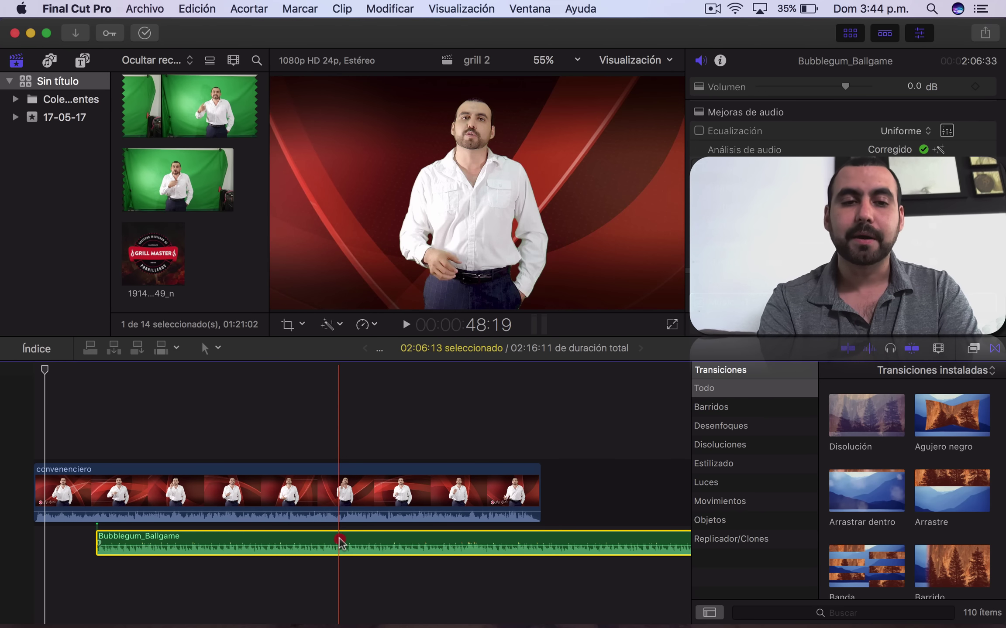
pyautogui.moveTo(340, 544); pyautogui.dragTo(237, 543)
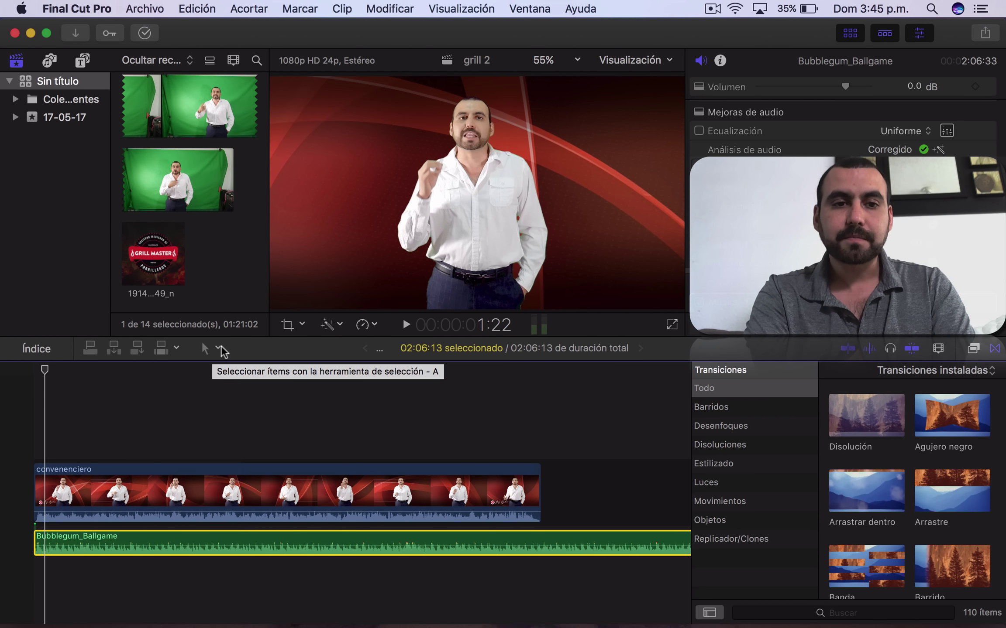
pyautogui.click(210, 352)
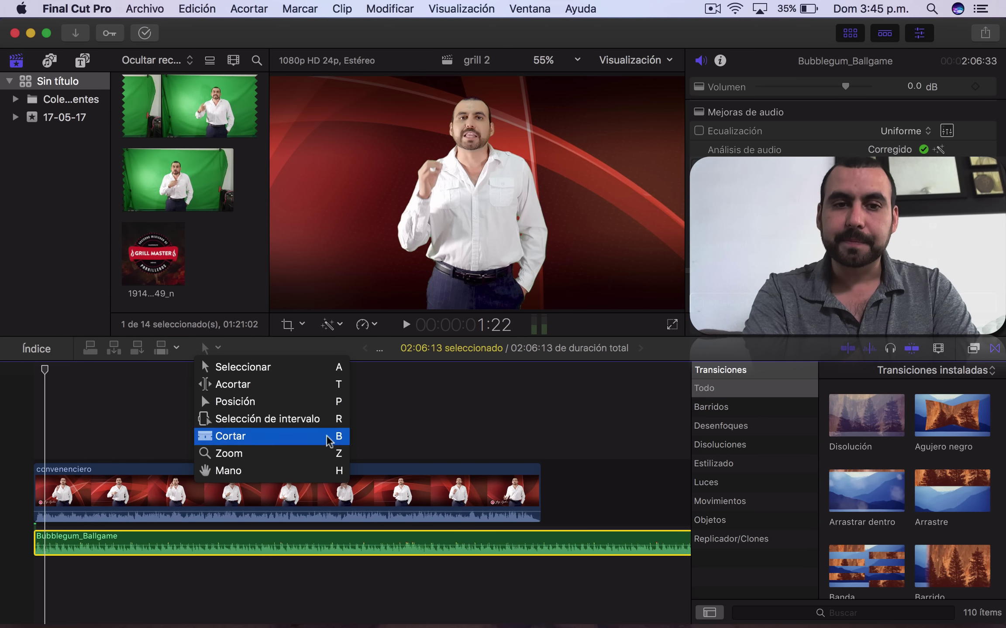
# Step: Blade convenenciero just before its end and delete the short 1:22 tail piece
pyautogui.click(328, 437)
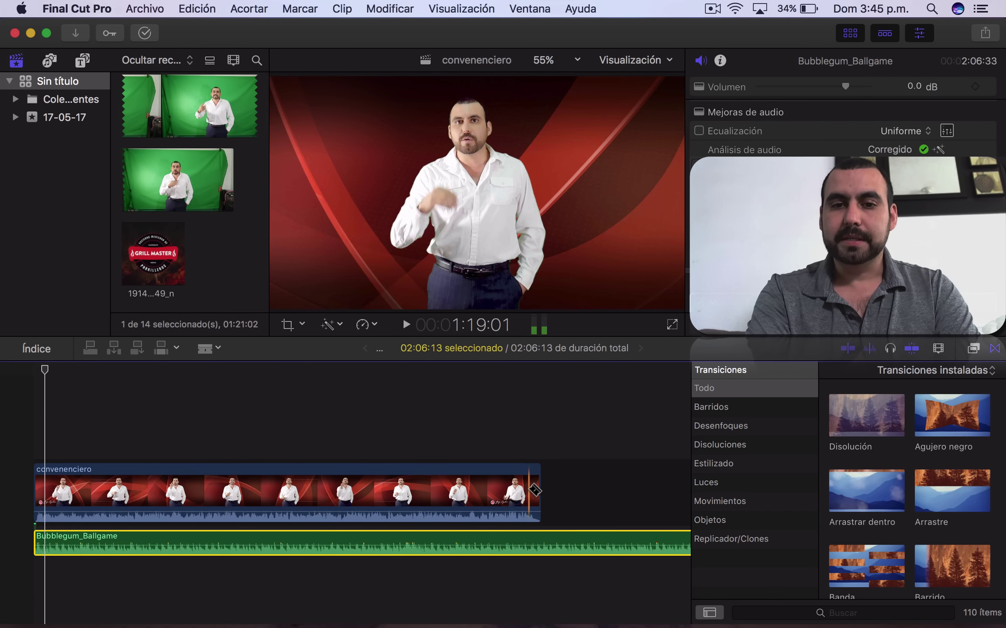
pyautogui.click(529, 489)
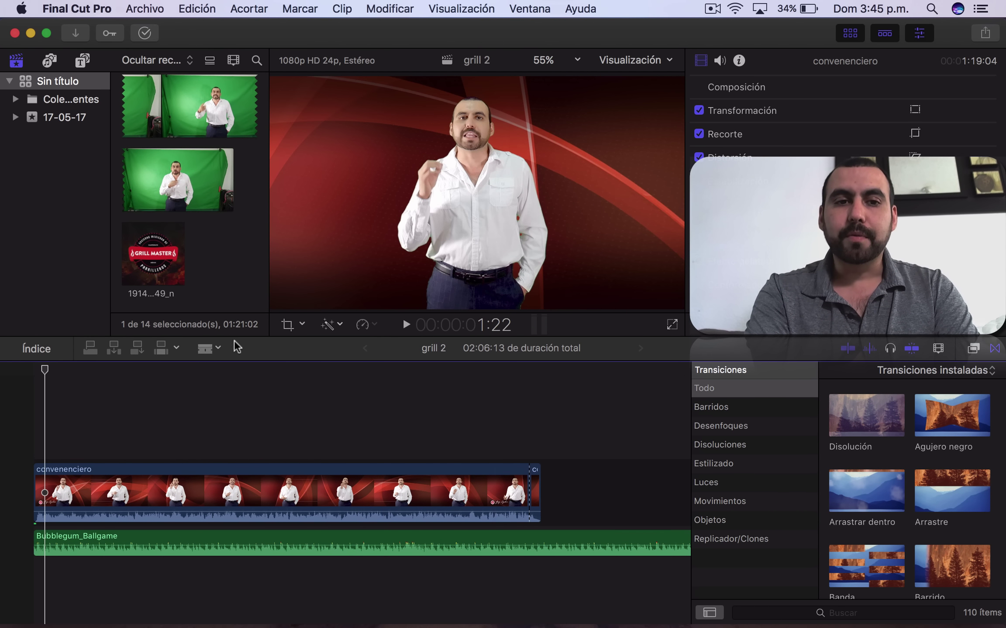
pyautogui.click(205, 348)
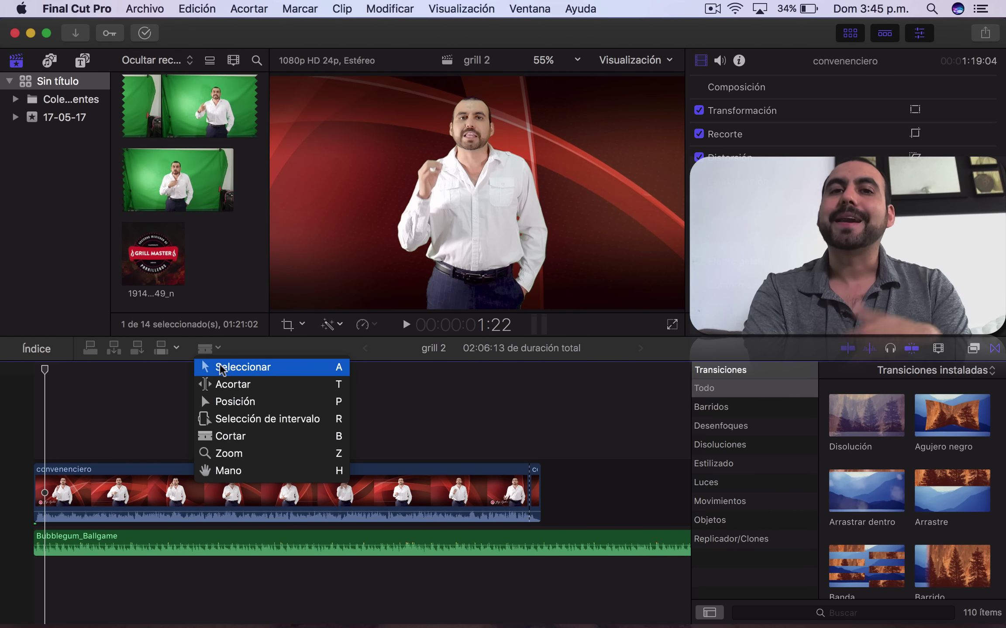
pyautogui.click(279, 345)
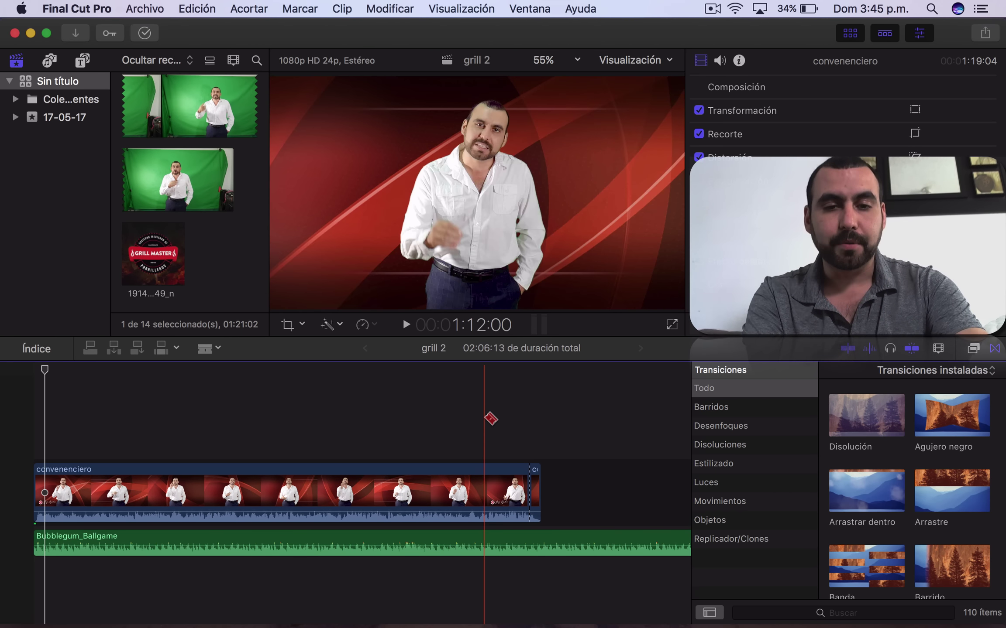
pyautogui.press('a')
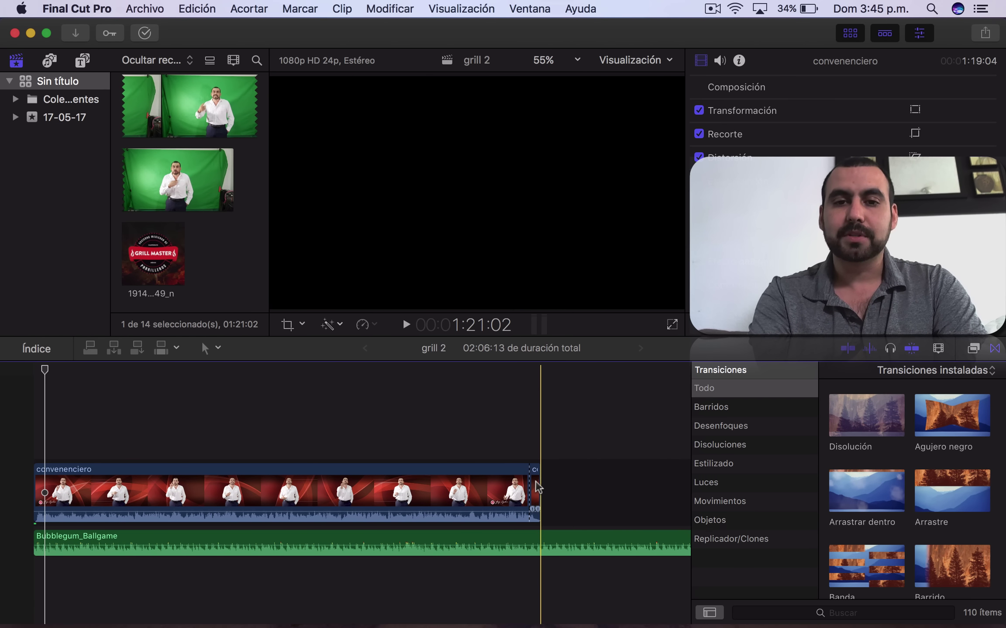
pyautogui.click(537, 487)
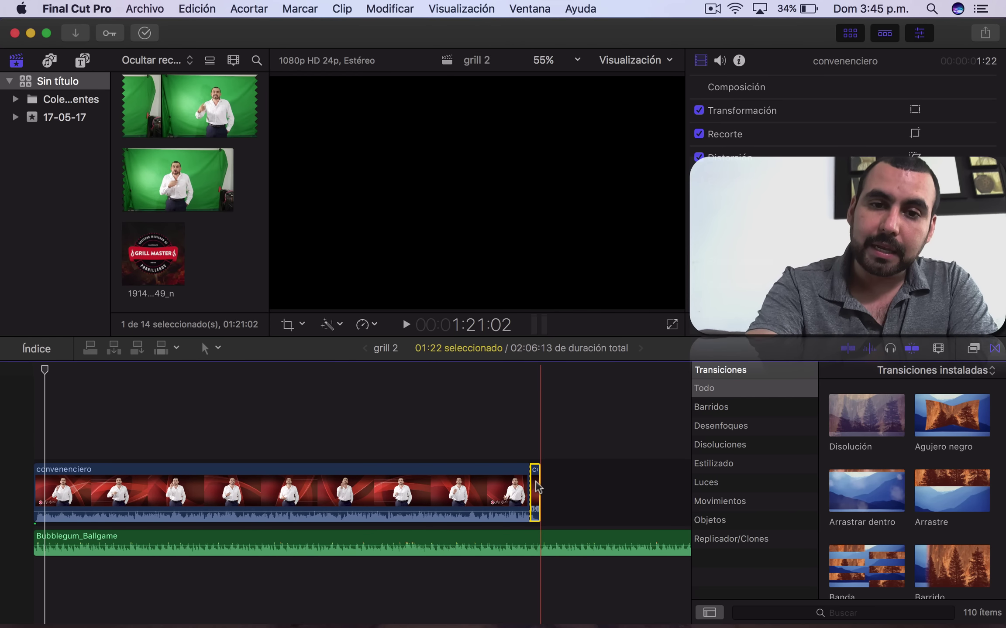
pyautogui.press('Delete')
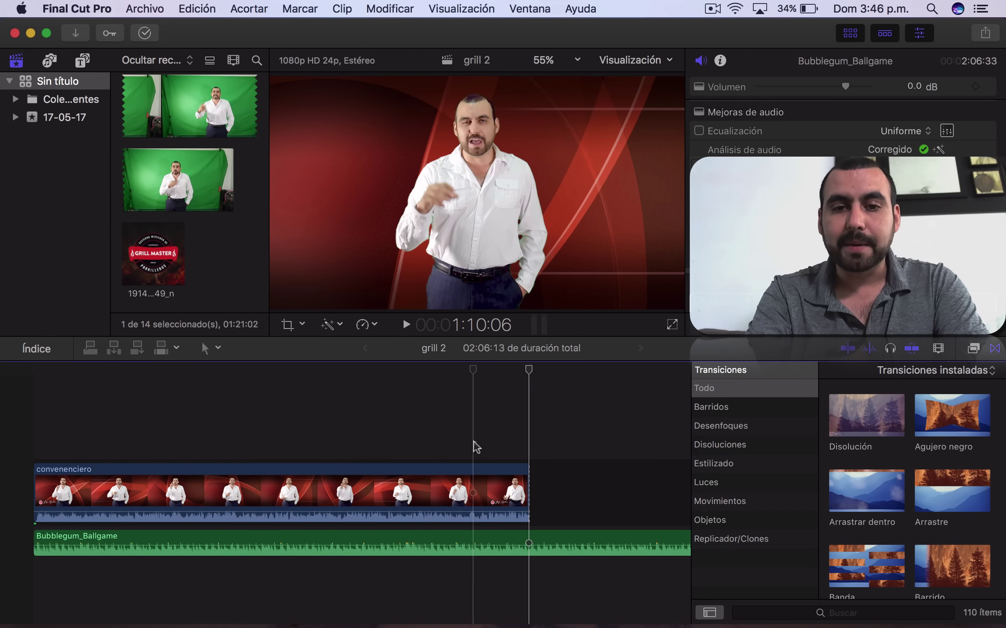
# Step: Split the music at the video's end, deleting the leftover and gap for a 01:19:04 timeline
pyautogui.click(473, 466)
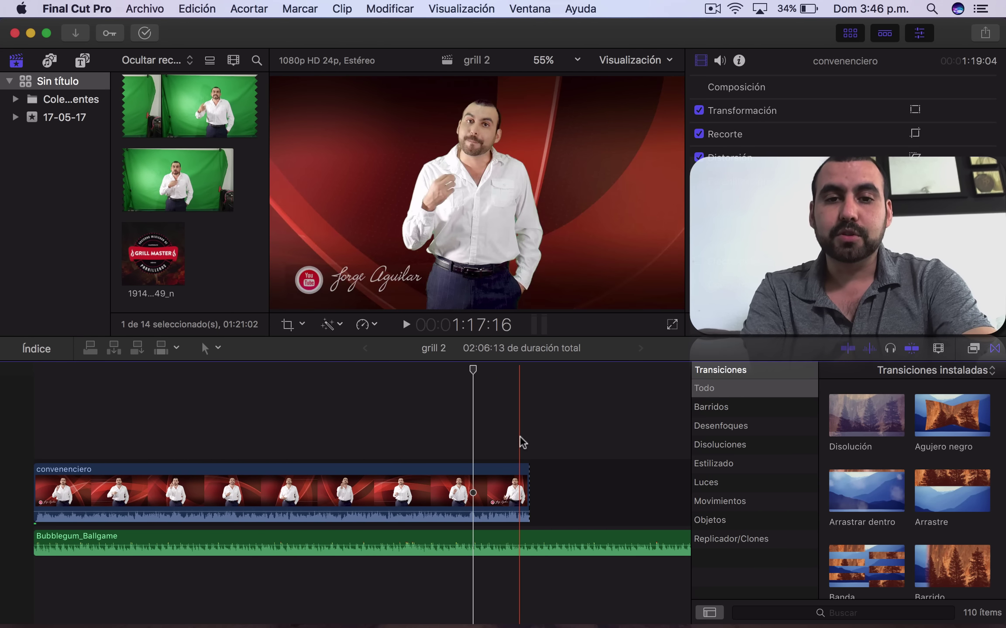
pyautogui.click(533, 543)
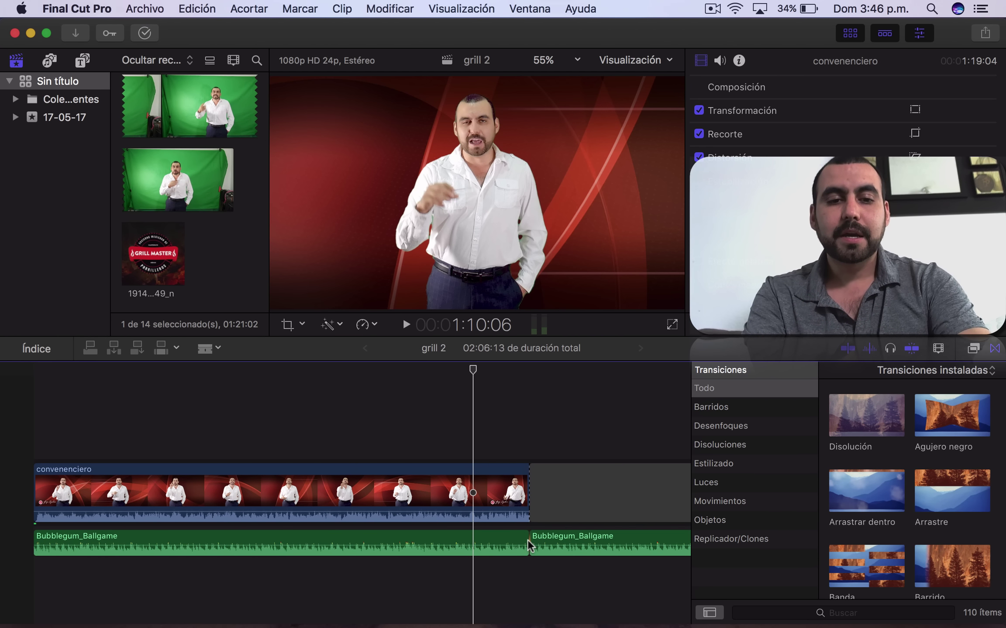
pyautogui.press('a')
pyautogui.click(546, 539)
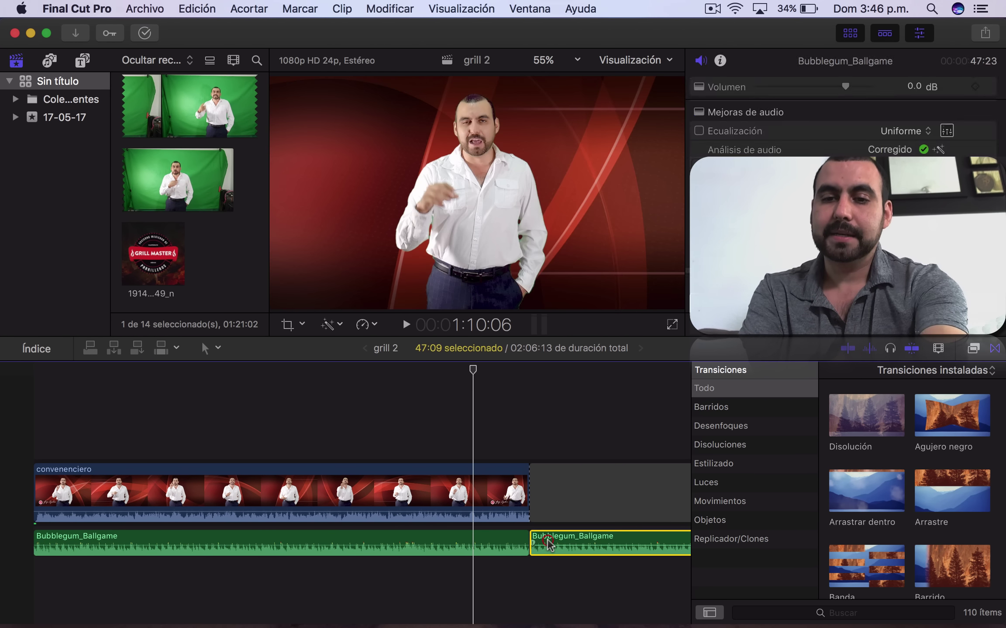
pyautogui.press('Delete')
pyautogui.click(555, 511)
pyautogui.press('Delete')
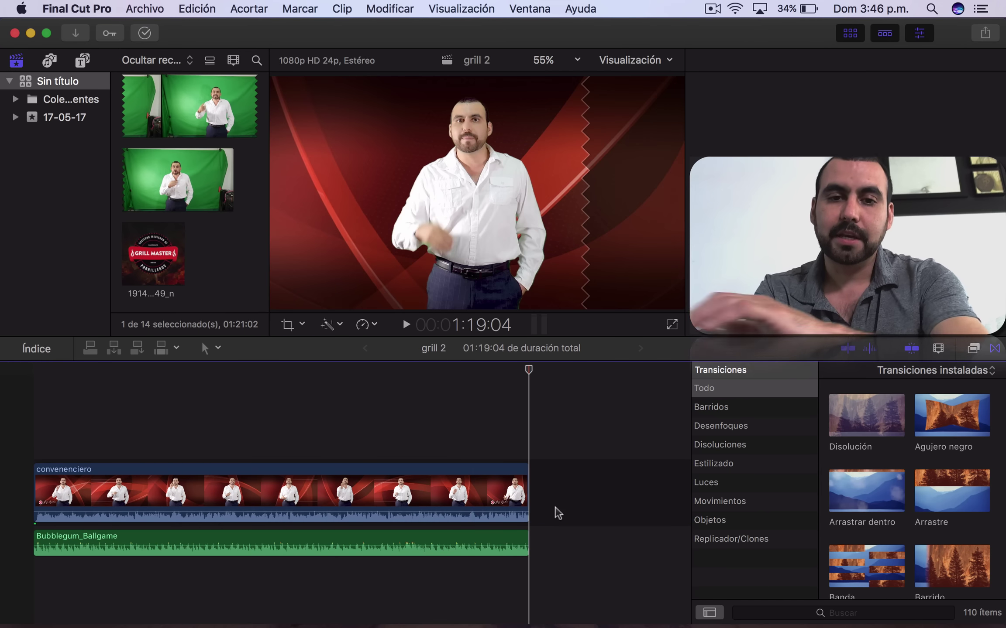
pyautogui.click(454, 424)
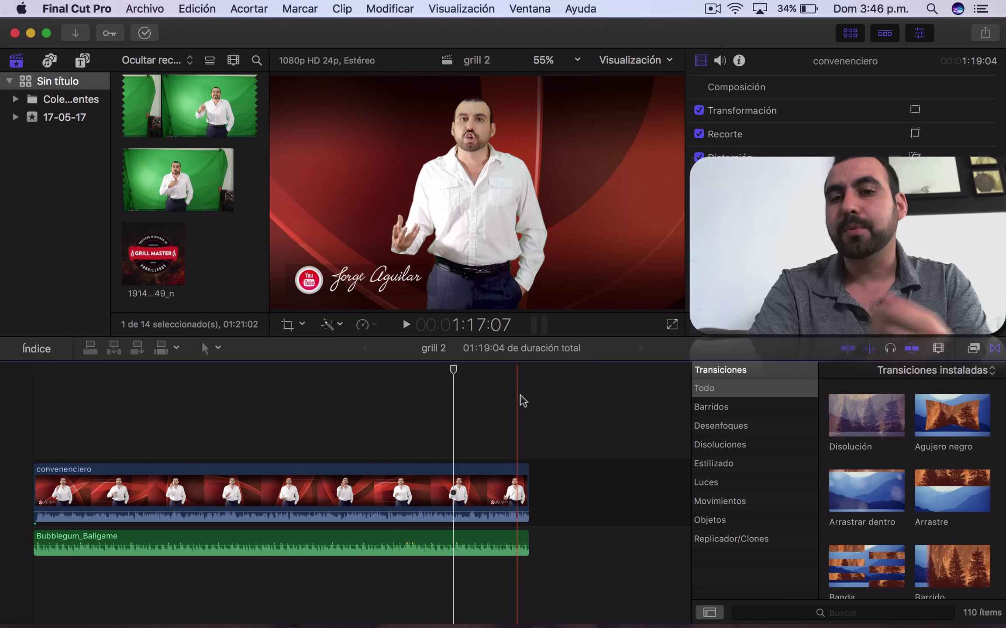
# Step: Drop the Disolución transition onto the end and the start of the convenenciero clip
pyautogui.write('10')
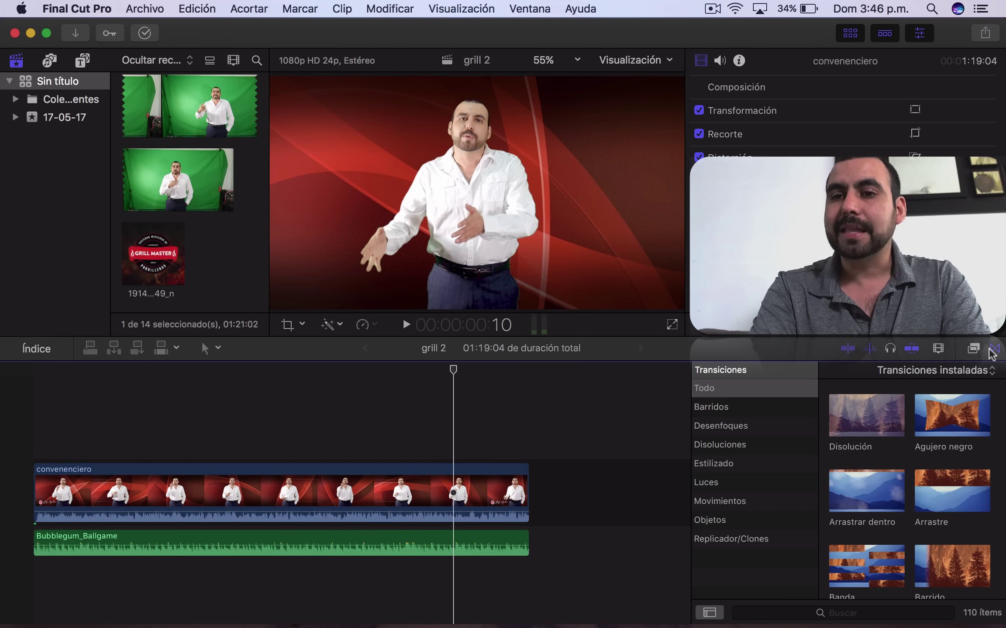
pyautogui.click(974, 347)
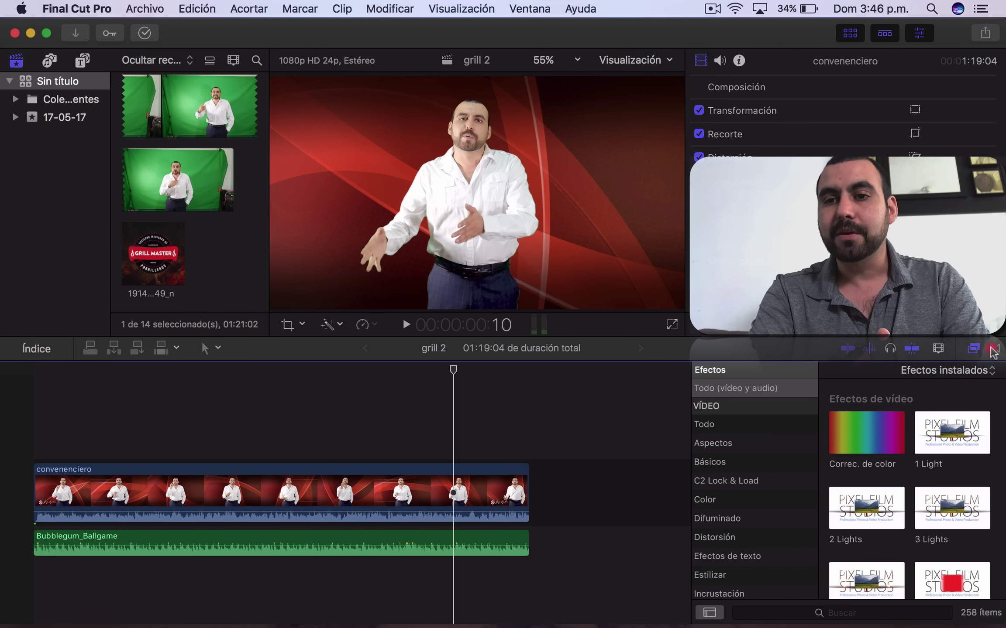
pyautogui.click(994, 349)
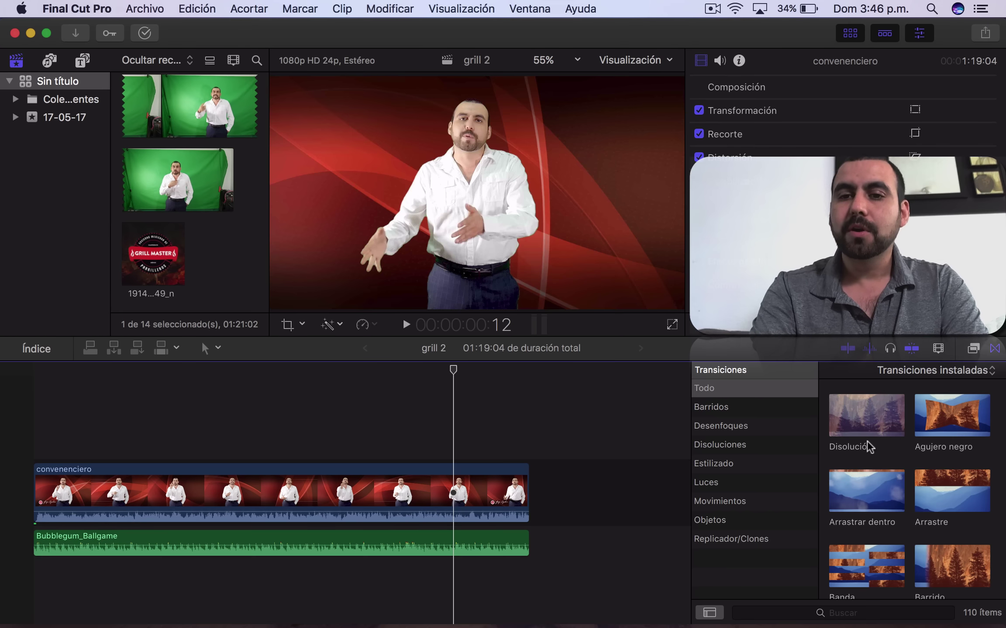
pyautogui.scroll(-10, 866, 440)
pyautogui.scroll(15, 866, 440)
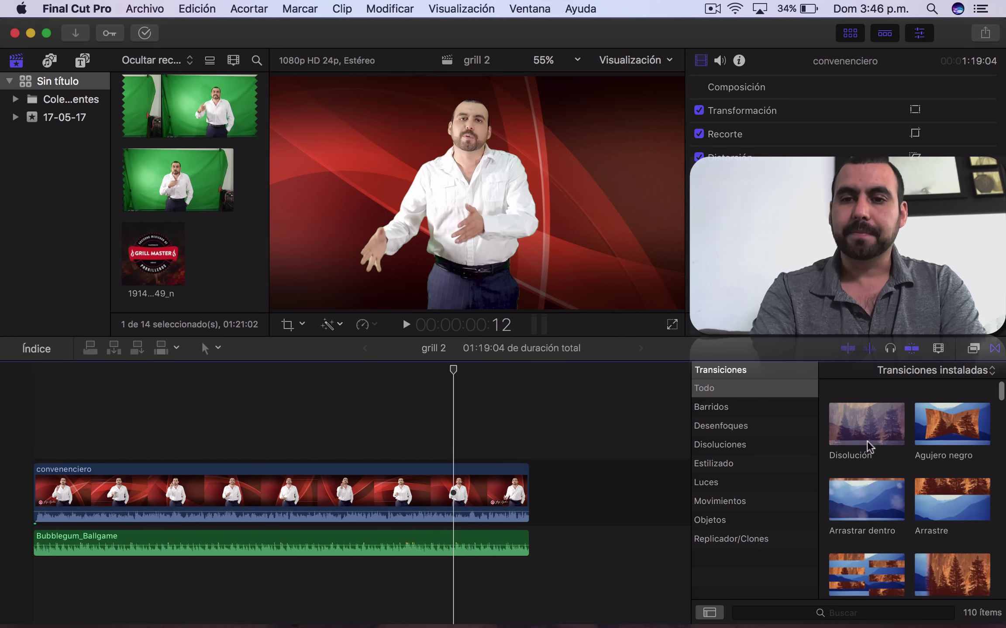
pyautogui.click(869, 405)
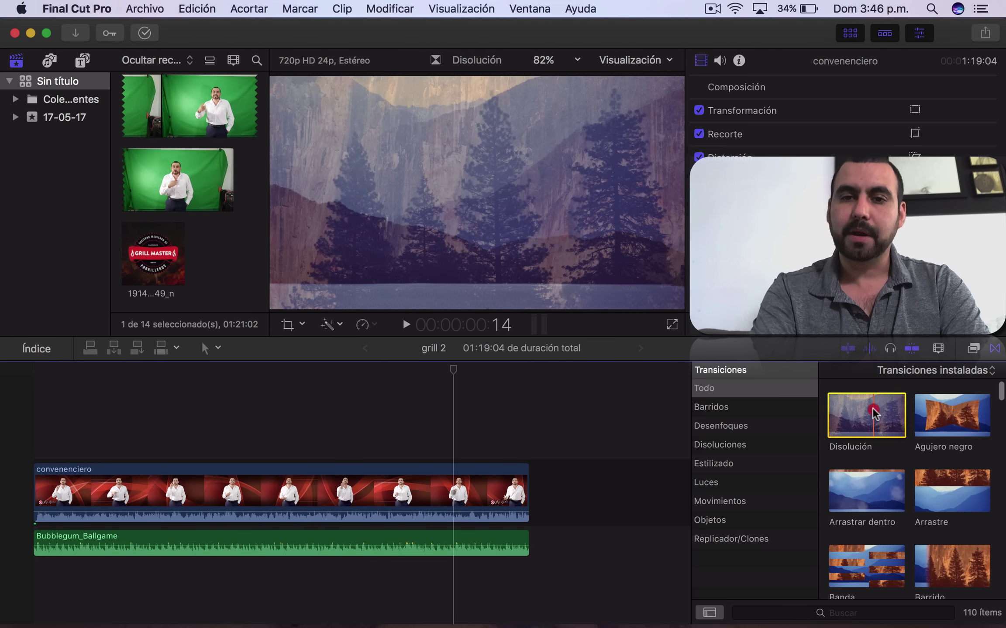
pyautogui.moveTo(873, 414); pyautogui.dragTo(530, 493)
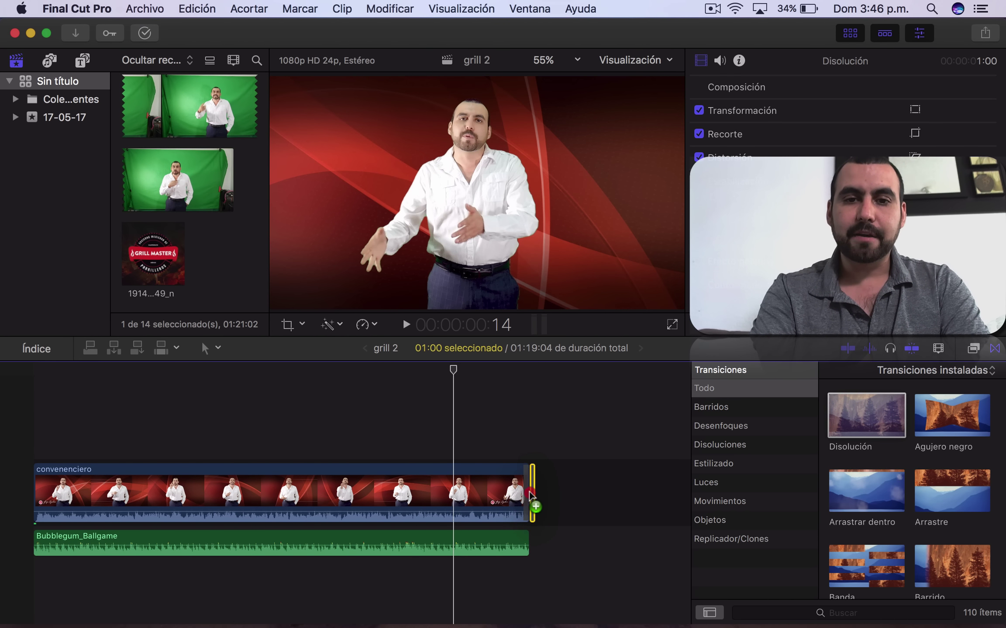
pyautogui.moveTo(862, 419); pyautogui.dragTo(39, 473)
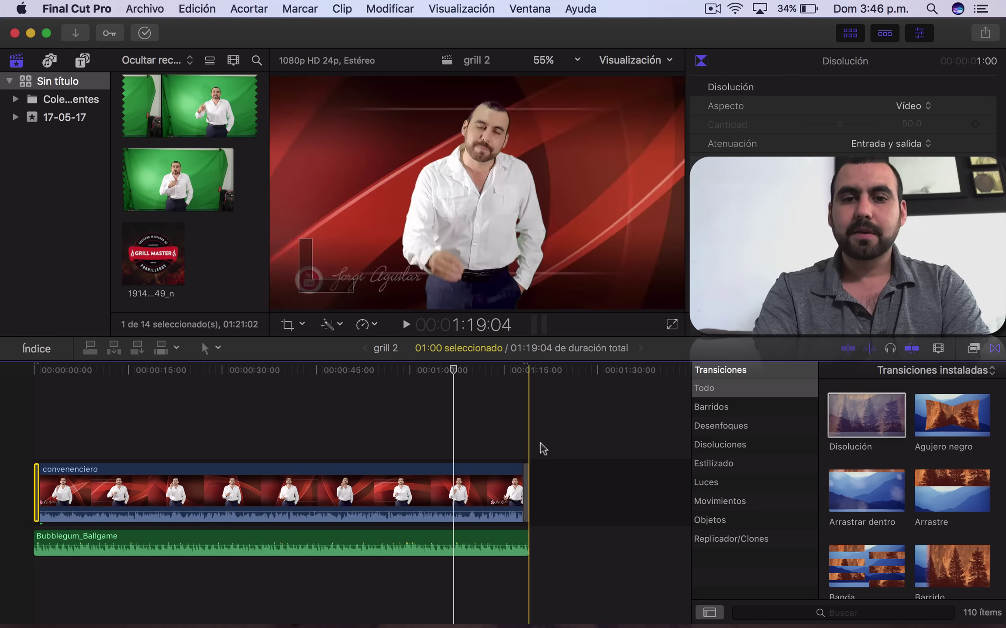
pyautogui.click(513, 397)
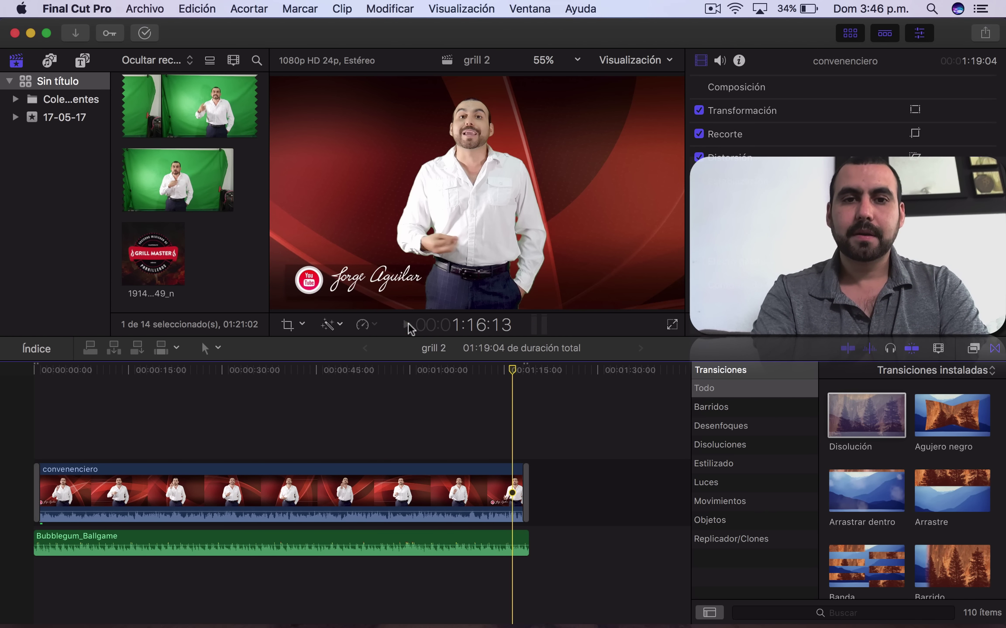
pyautogui.click(407, 325)
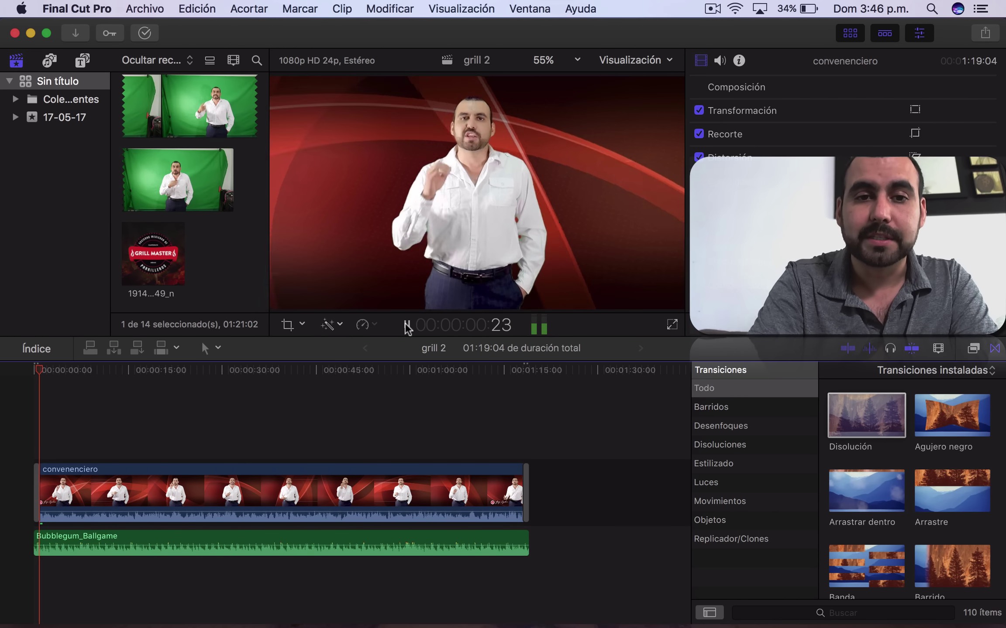
pyautogui.click(406, 325)
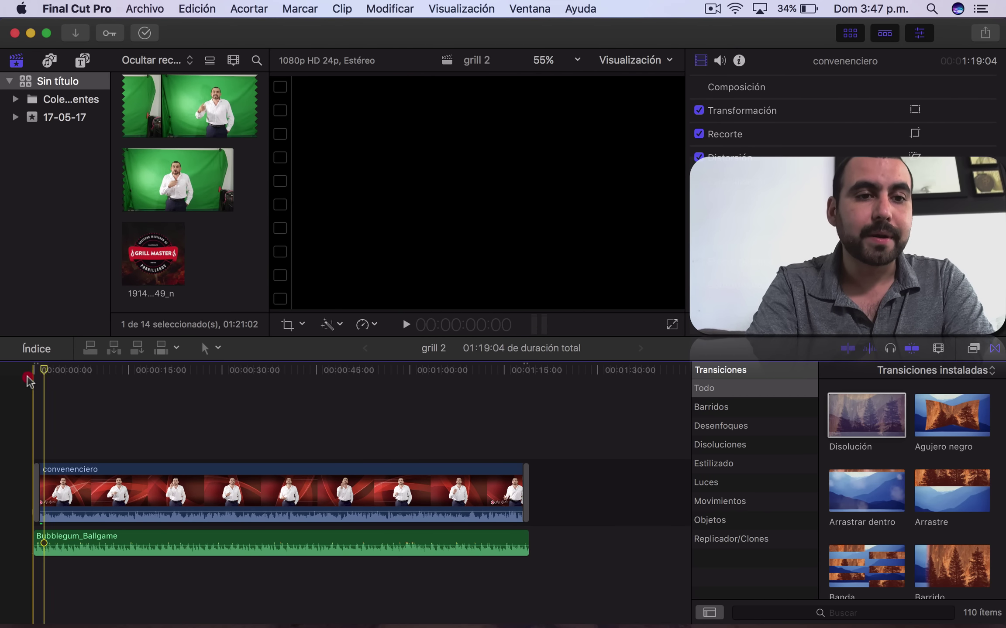
pyautogui.click(27, 378)
pyautogui.click(403, 325)
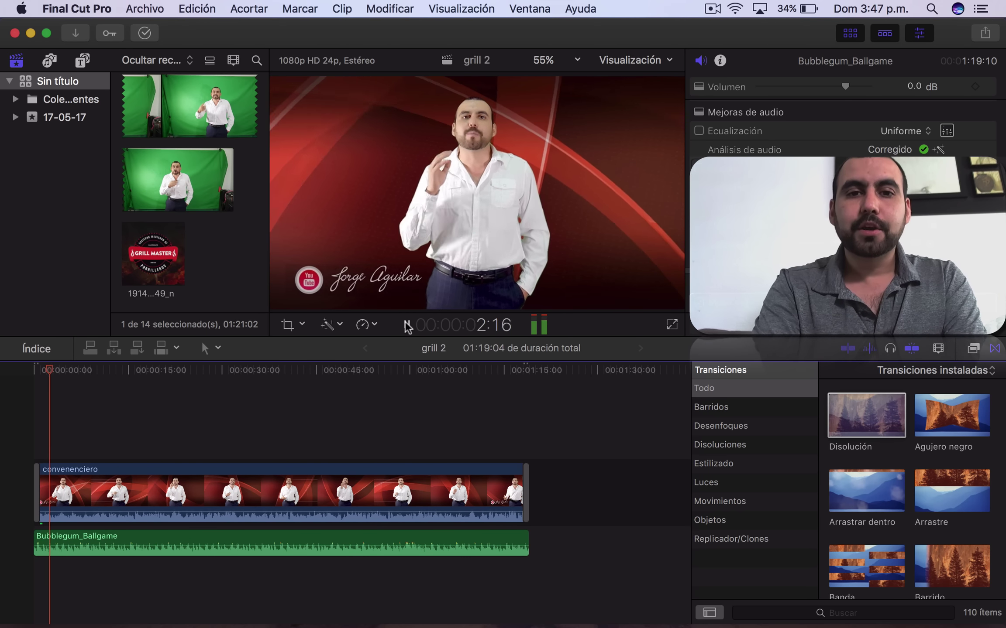
pyautogui.click(403, 326)
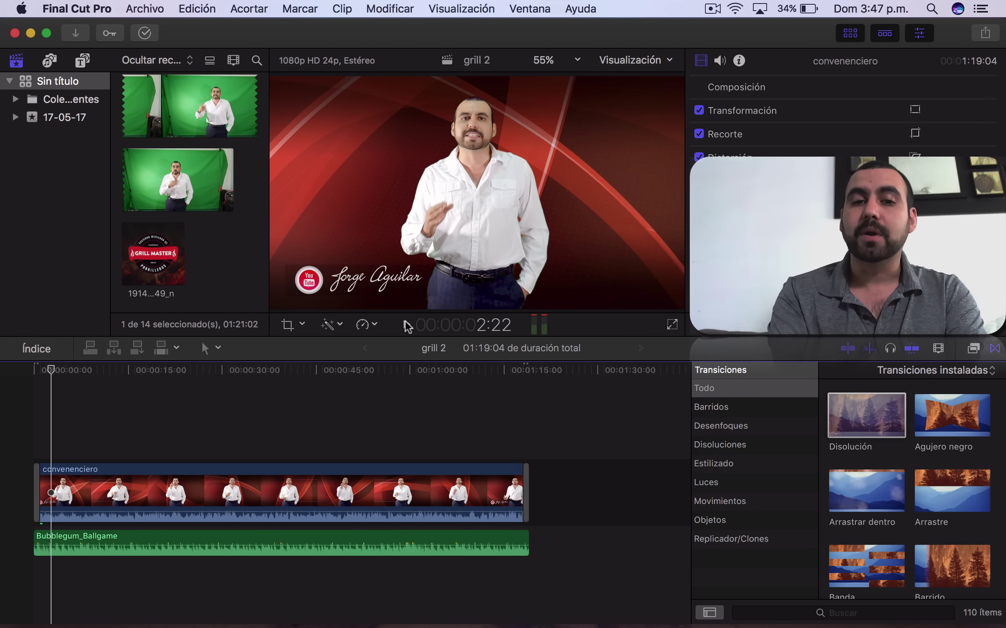
# Step: Lower the convenenciero clip's volume to -∞ dB in the Audio Inspector
pyautogui.click(303, 476)
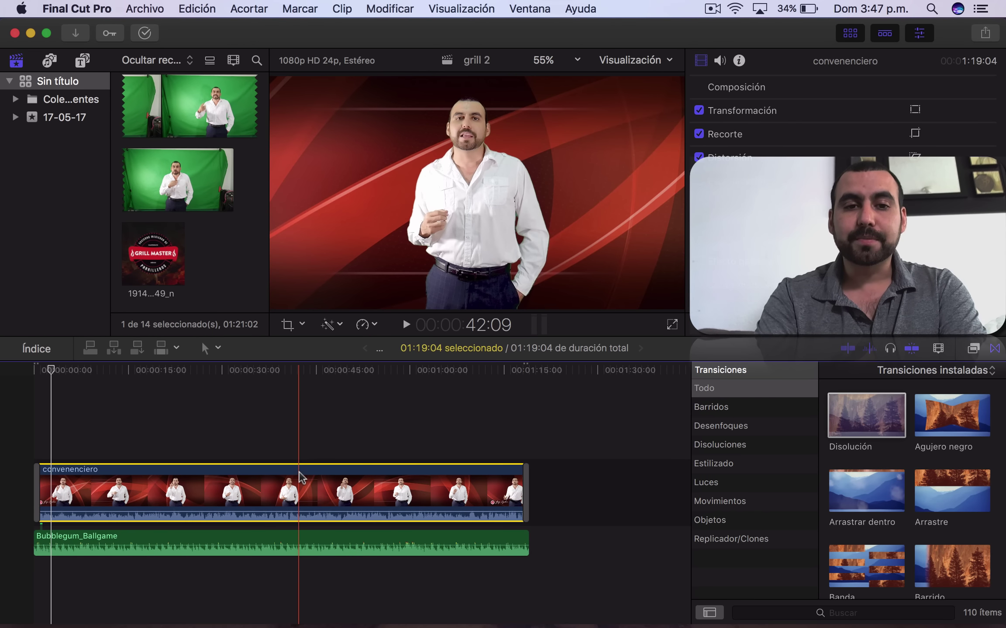
pyautogui.moveTo(331, 509)
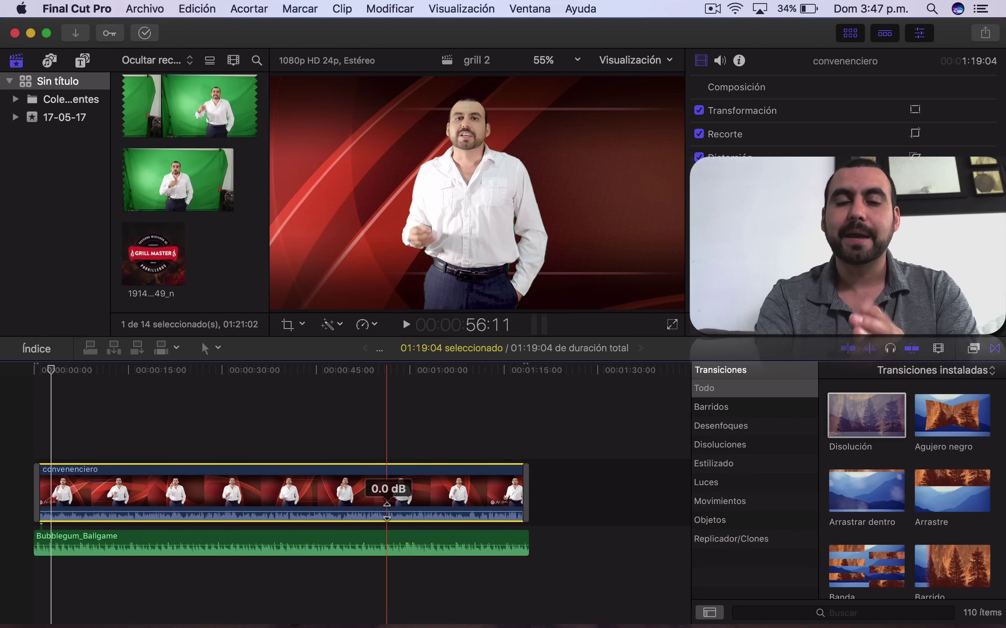
pyautogui.moveTo(387, 519)
pyautogui.mouseDown()
pyautogui.moveTo(384, 489)
pyautogui.moveTo(384, 528)
pyautogui.mouseUp()
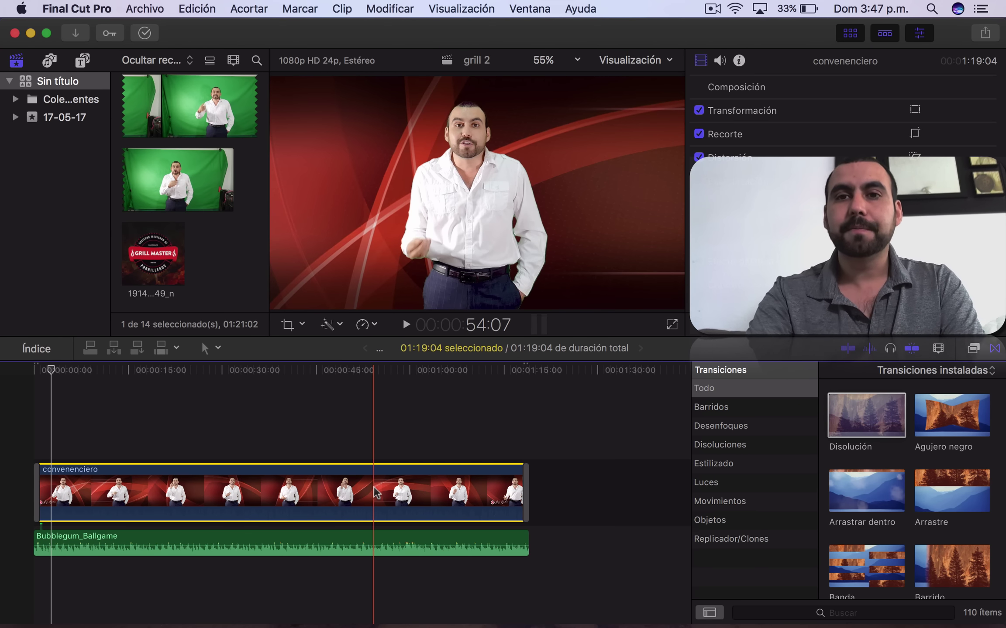
pyautogui.click(720, 62)
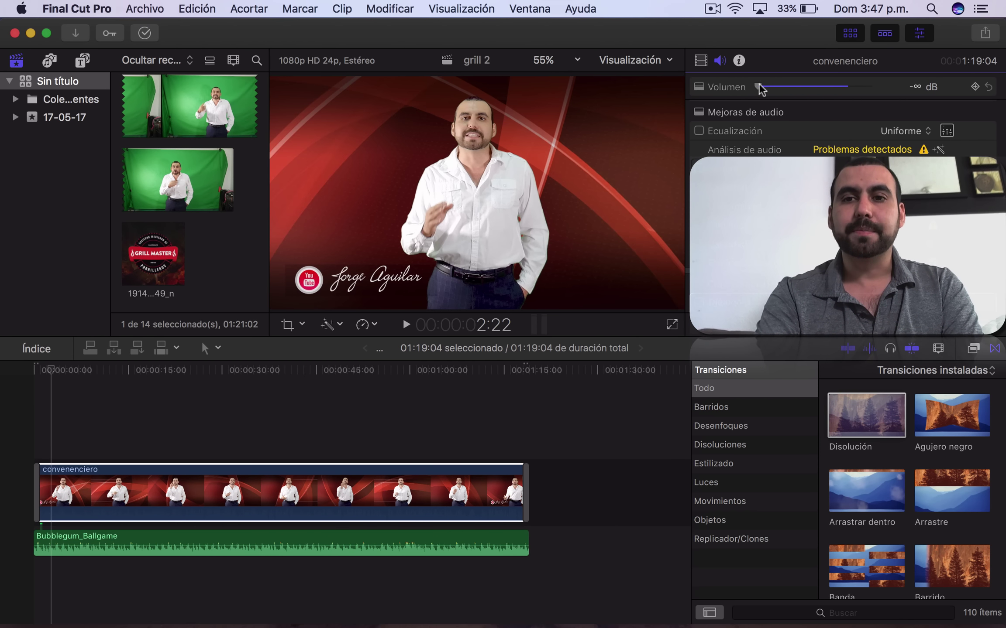
pyautogui.moveTo(760, 88)
pyautogui.mouseDown()
pyautogui.moveTo(854, 86)
pyautogui.moveTo(712, 86)
pyautogui.mouseUp()
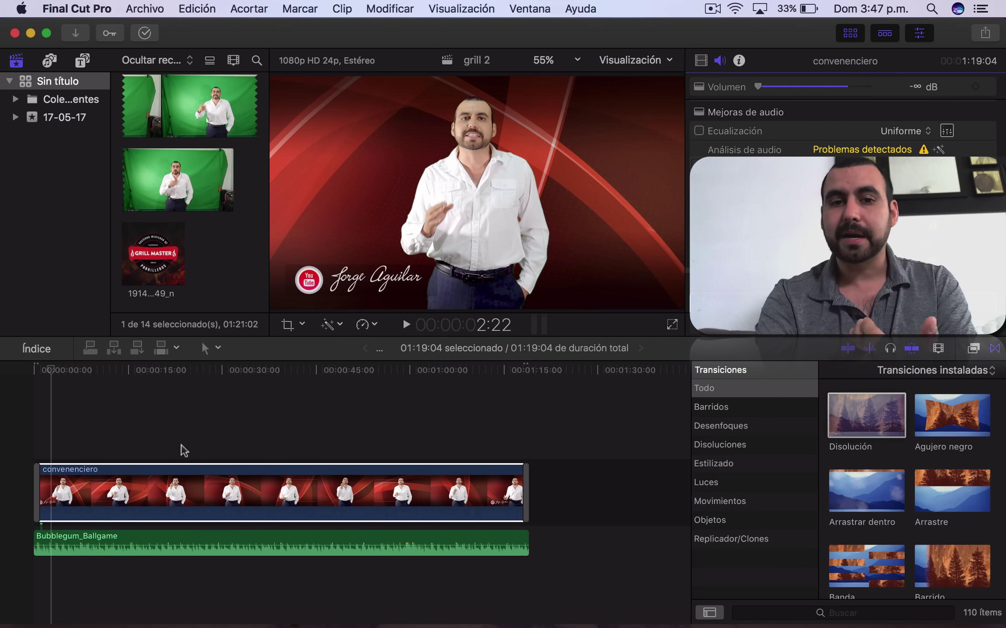
pyautogui.click(184, 402)
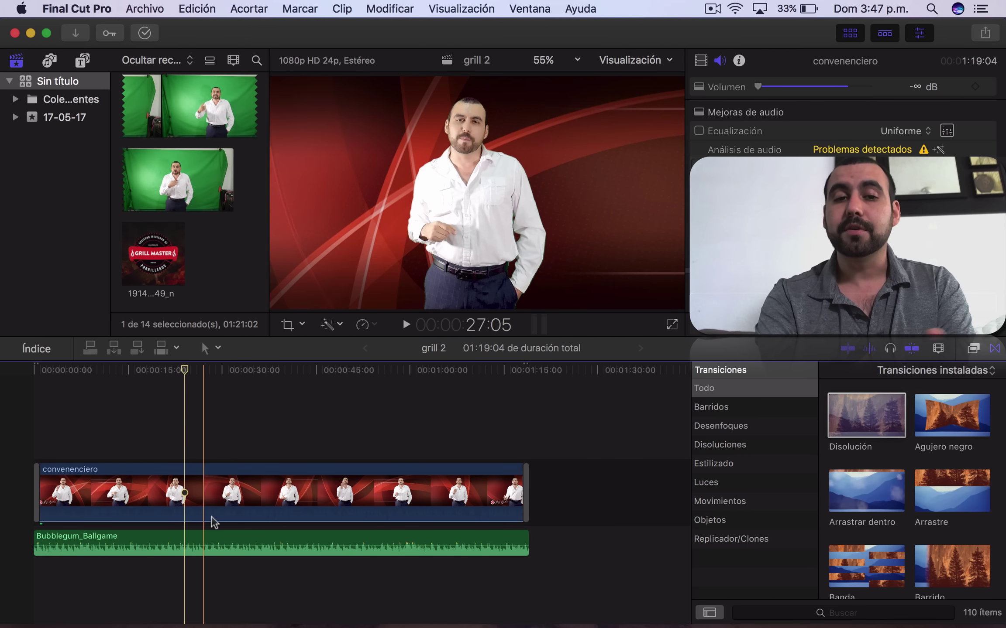
pyautogui.moveTo(289, 546)
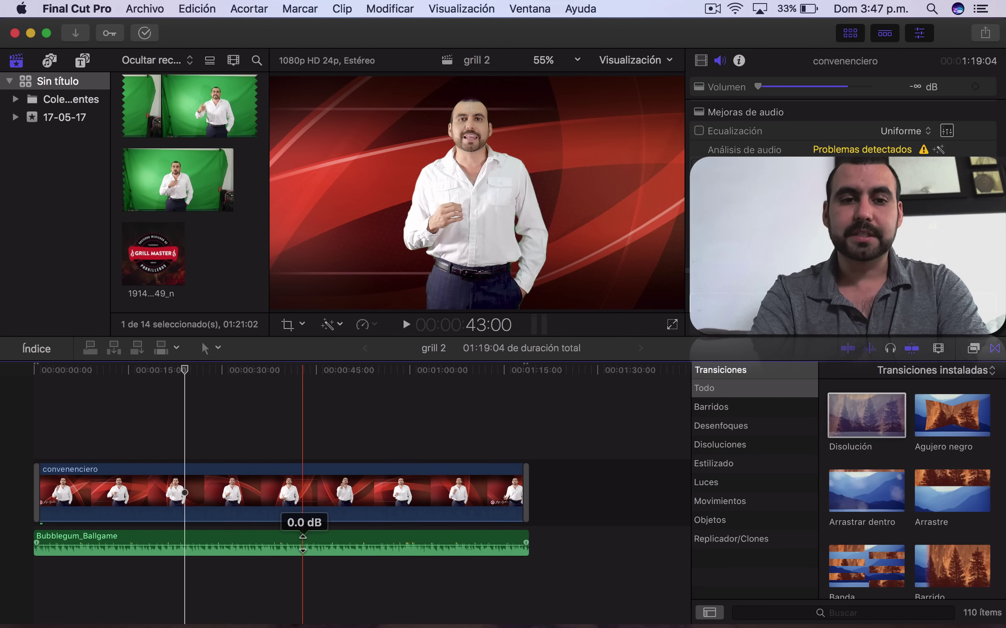
pyautogui.click(303, 545)
pyautogui.moveTo(302, 545); pyautogui.dragTo(301, 545)
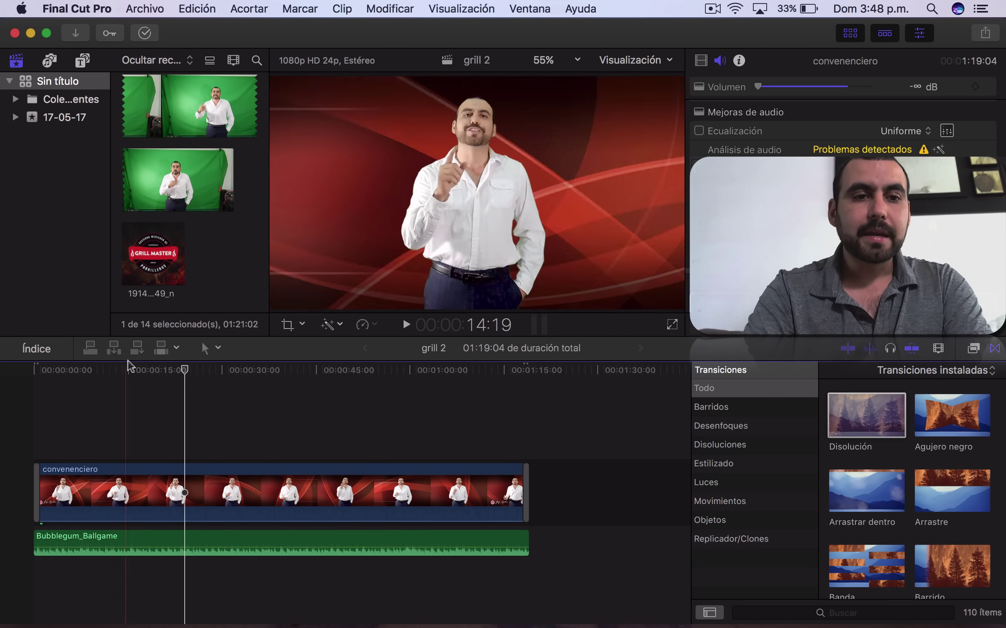
pyautogui.click(138, 370)
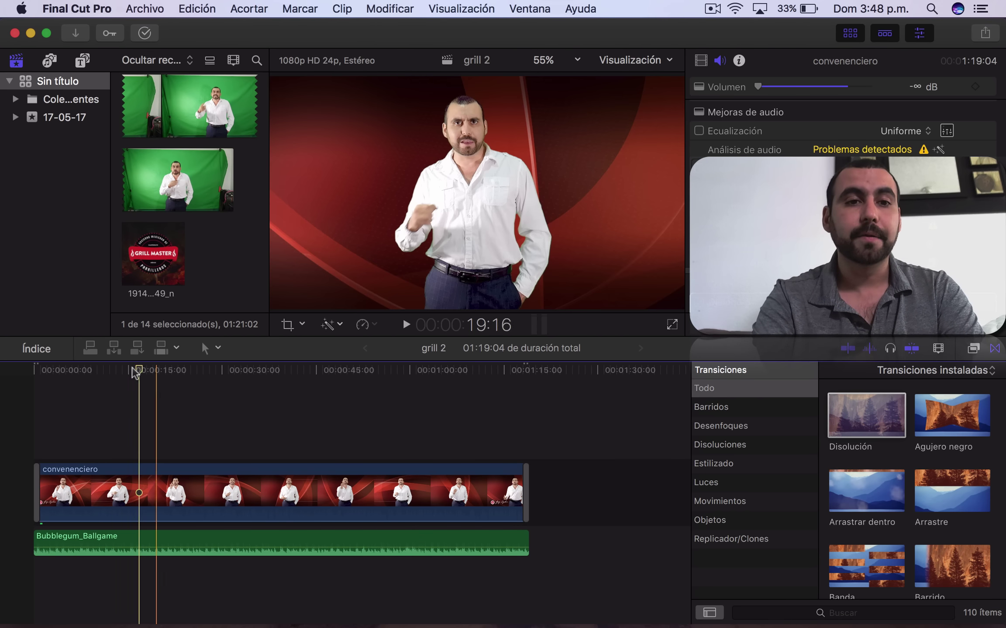
pyautogui.click(137, 371)
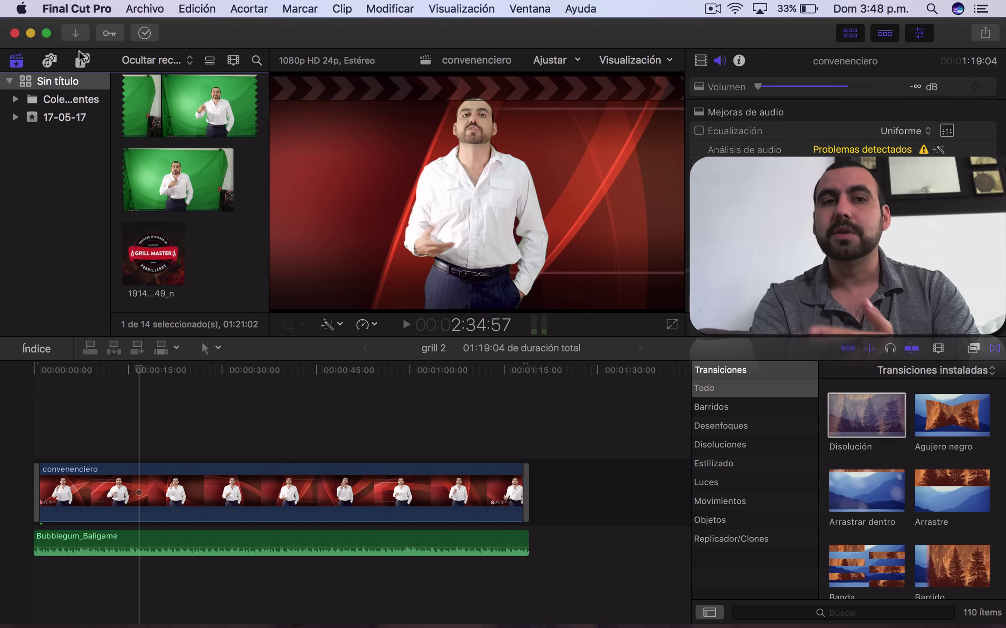
# Step: Show the Titles and Generators browser listing the Simple Titles Title 01–03
pyautogui.click(81, 59)
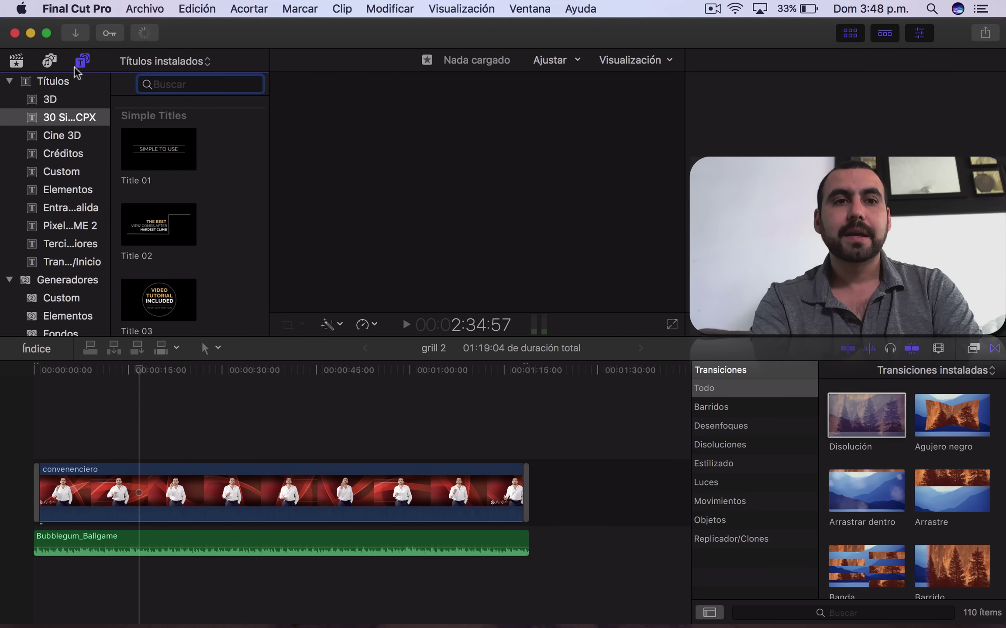
pyautogui.click(16, 61)
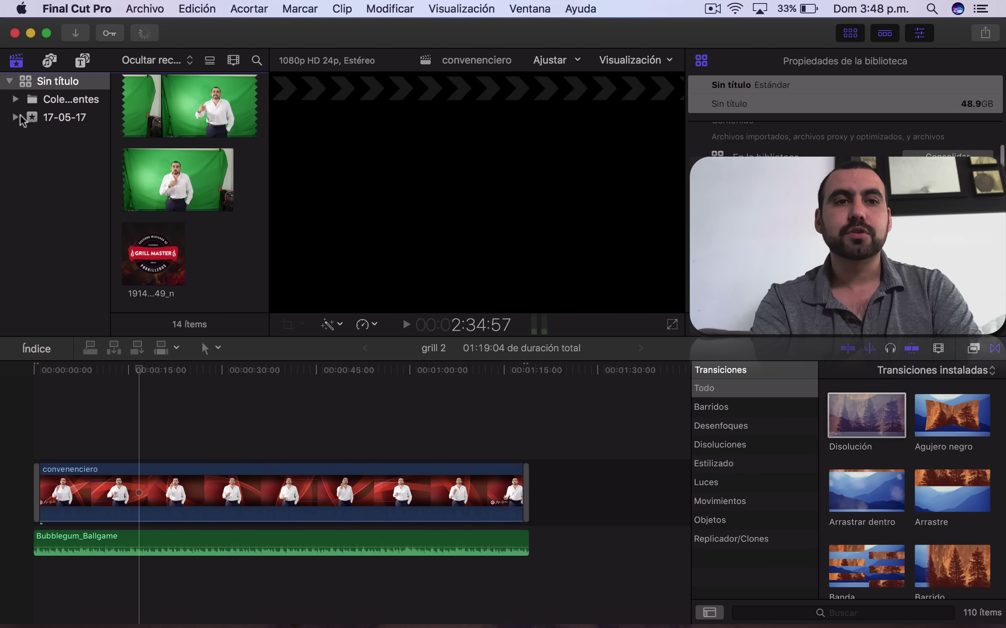
pyautogui.click(49, 61)
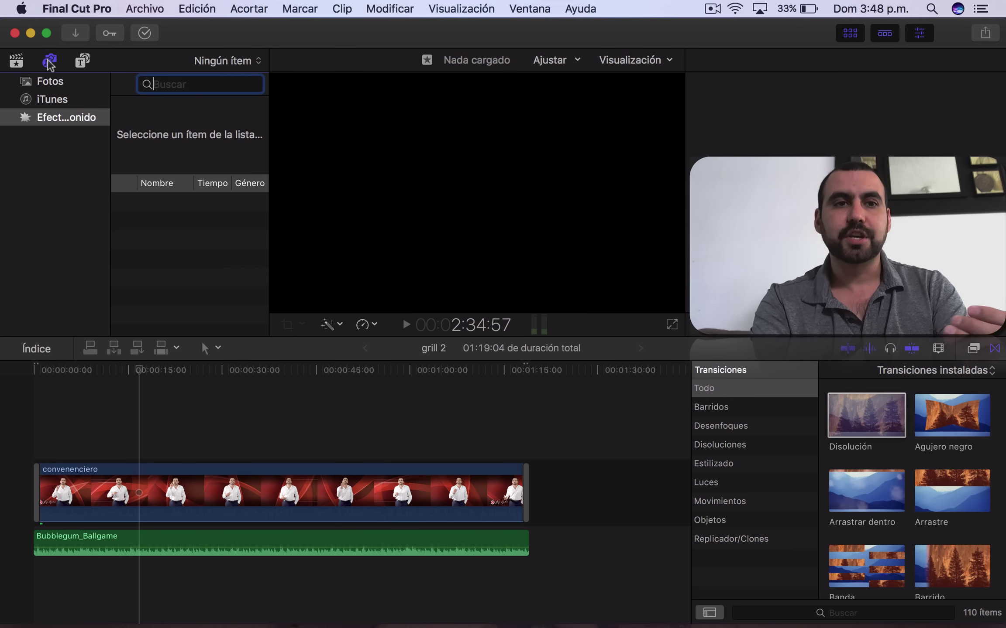
pyautogui.click(81, 60)
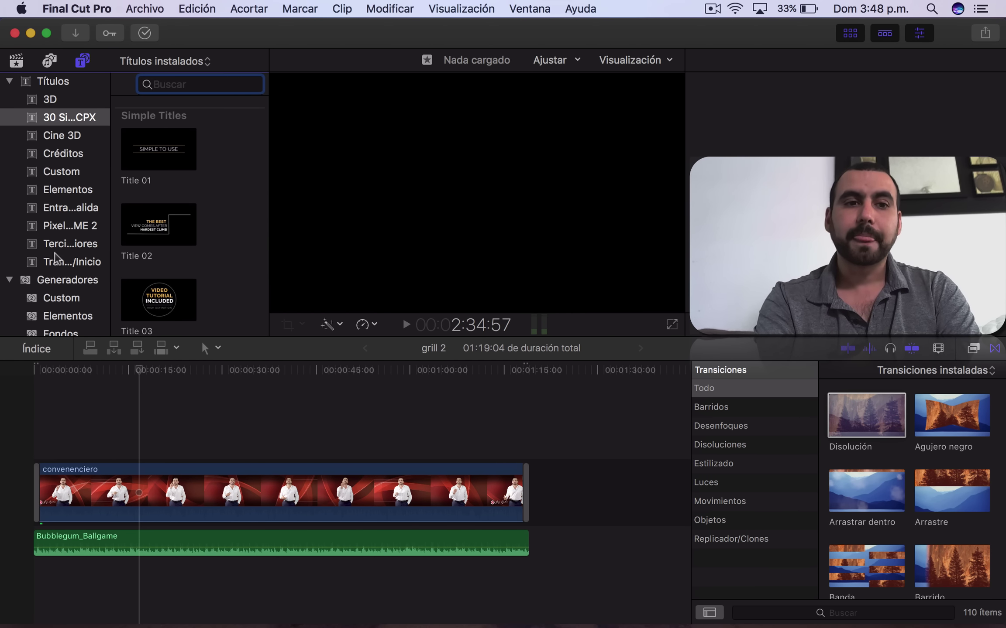
pyautogui.scroll(-3, 57, 262)
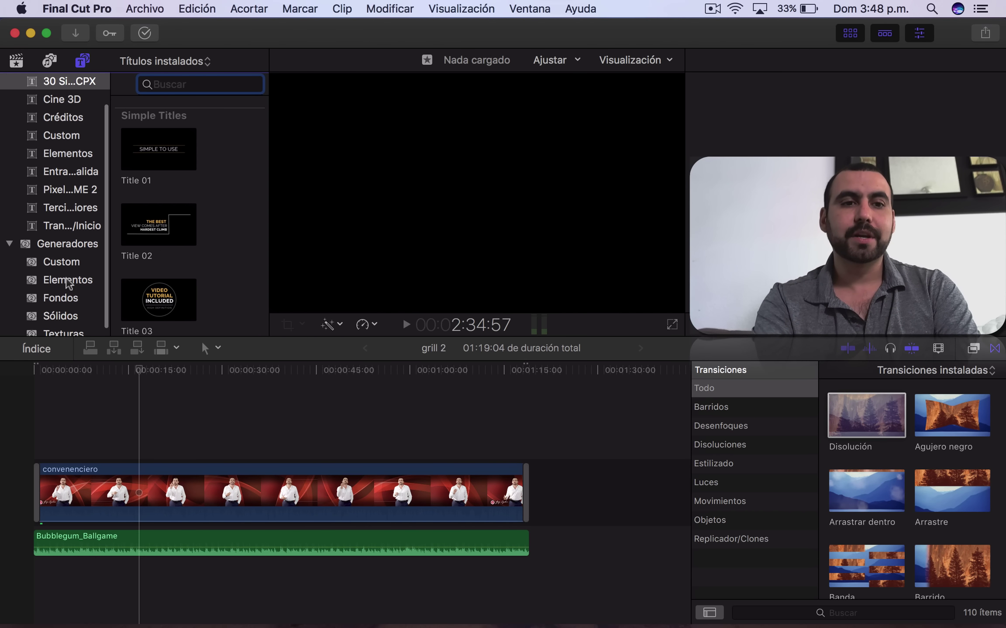
# Step: Place the black Personalizado solid from Generadores > Sólidos at the very start of the timeline
pyautogui.click(61, 299)
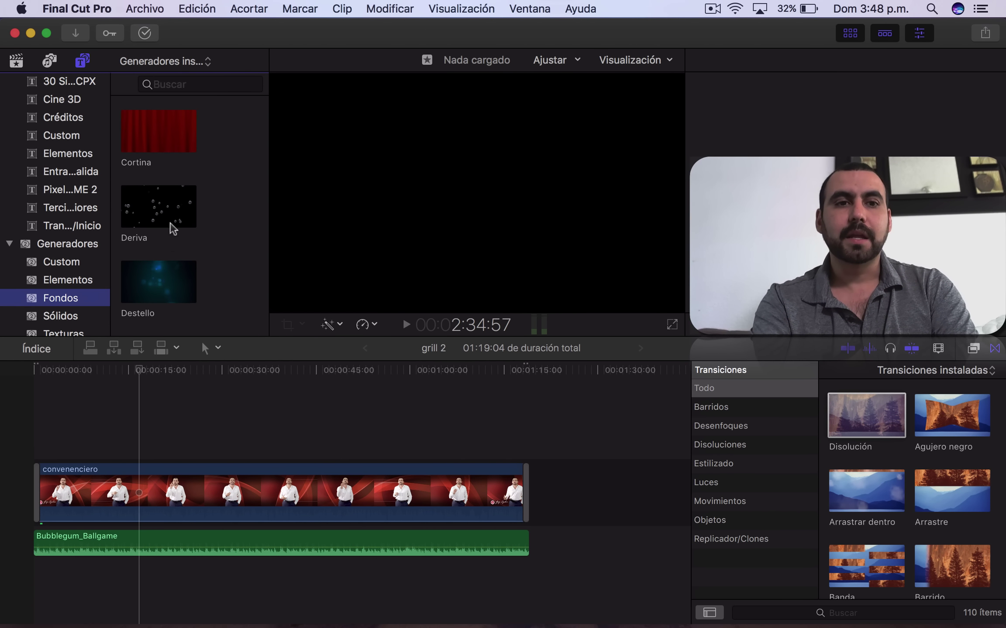
pyautogui.scroll(-1, 100, 272)
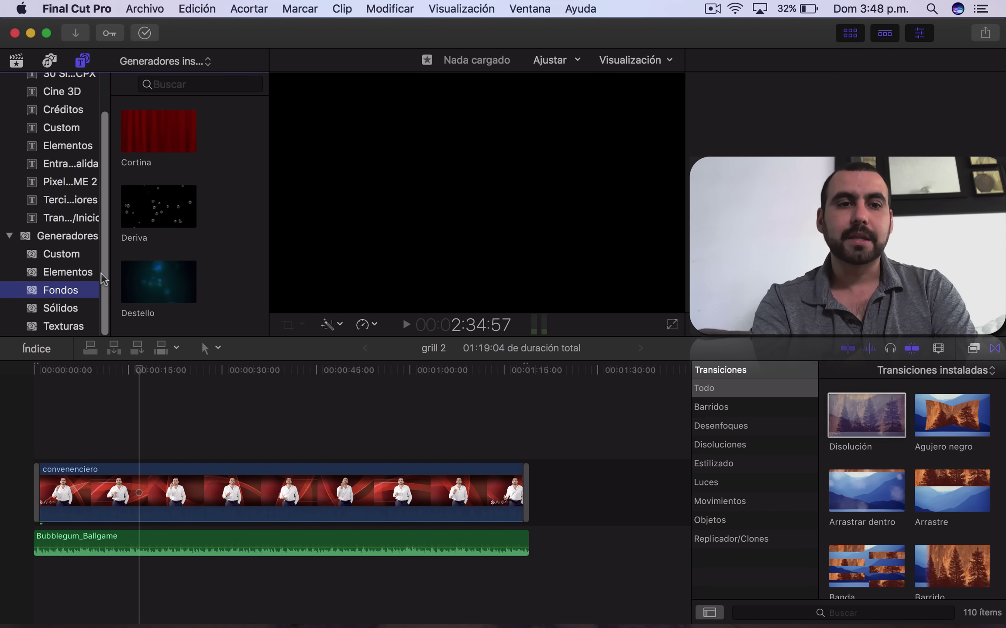
pyautogui.click(56, 309)
pyautogui.scroll(-5, 200, 235)
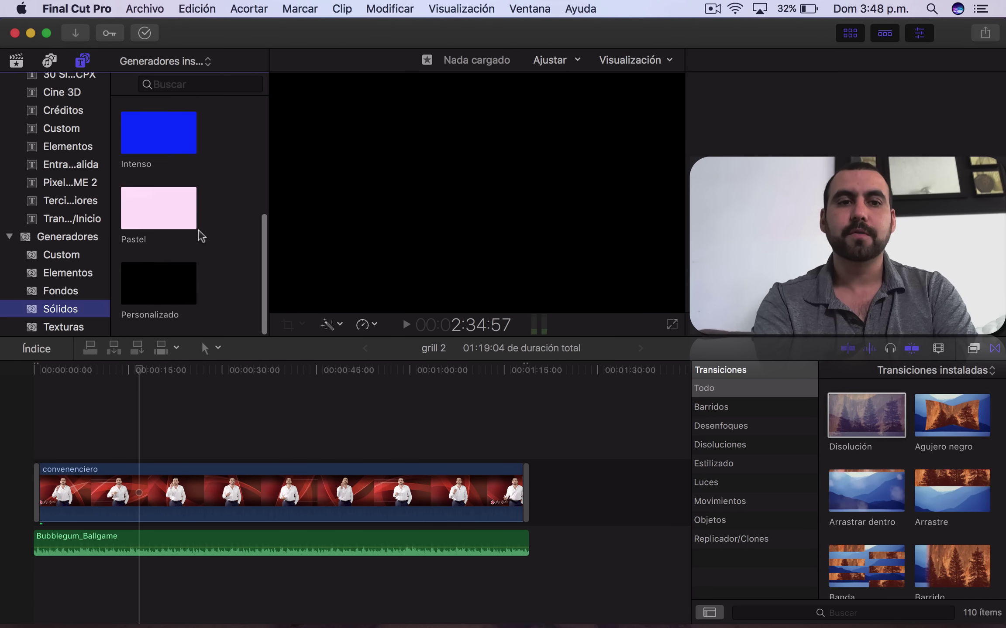
pyautogui.click(175, 288)
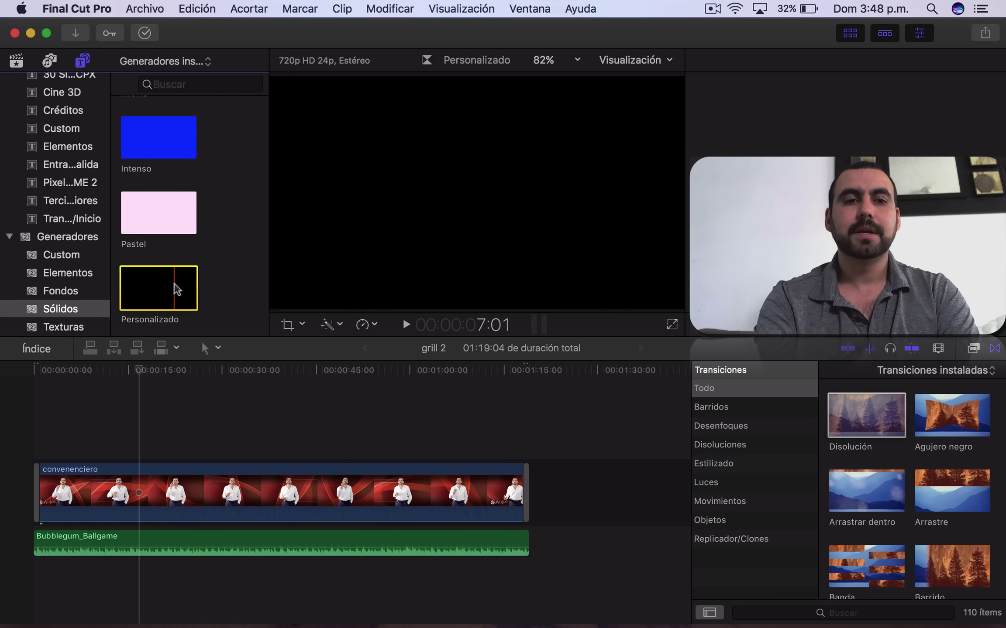
pyautogui.moveTo(177, 286); pyautogui.dragTo(41, 475)
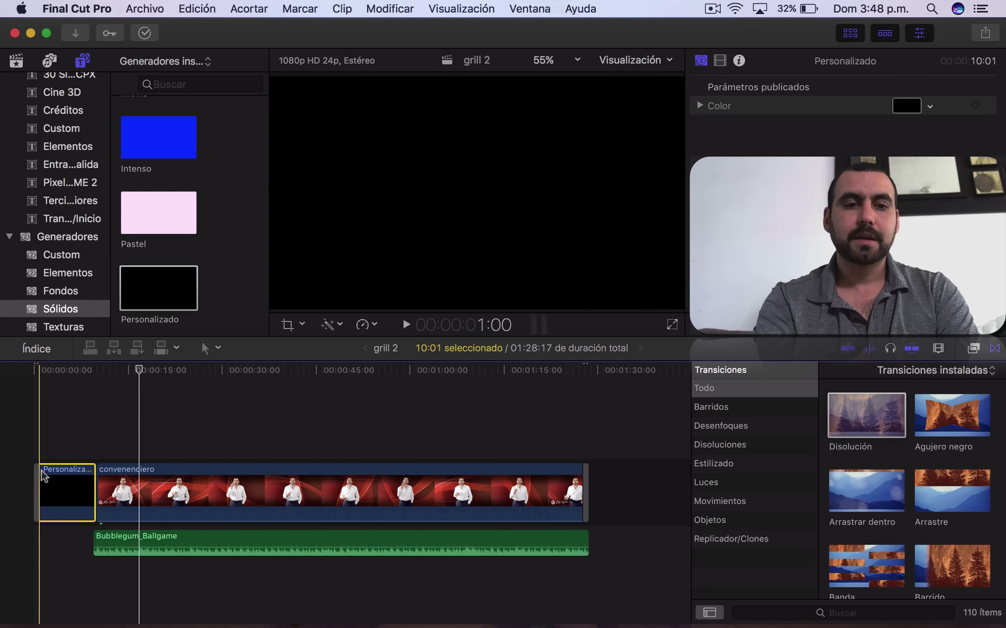
pyautogui.click(65, 432)
pyautogui.scroll(3, 69, 177)
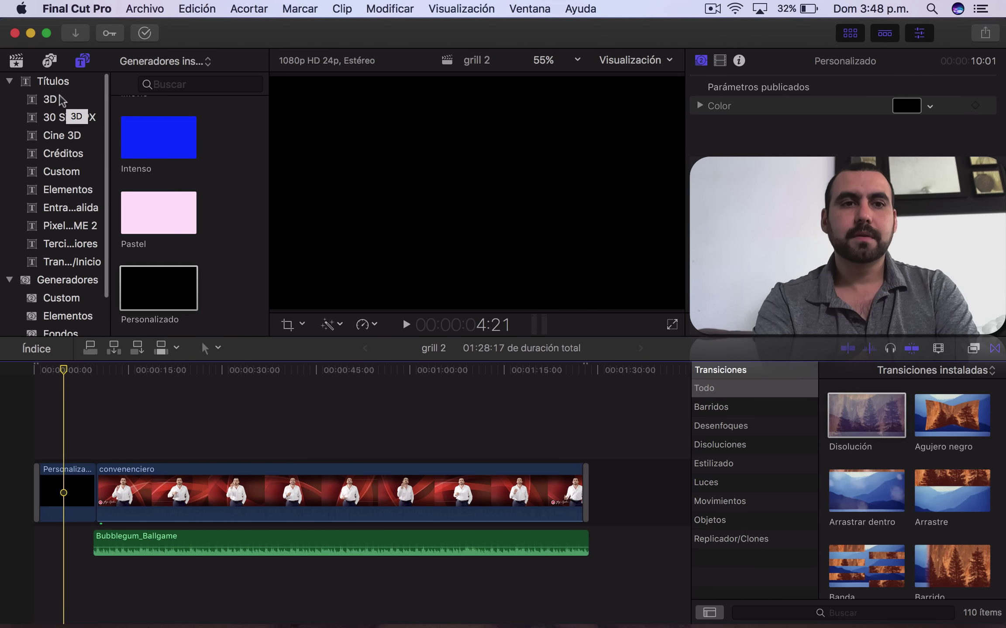
# Step: Drop a 3D básico title above the black solid and extend it to 08:09
pyautogui.click(65, 100)
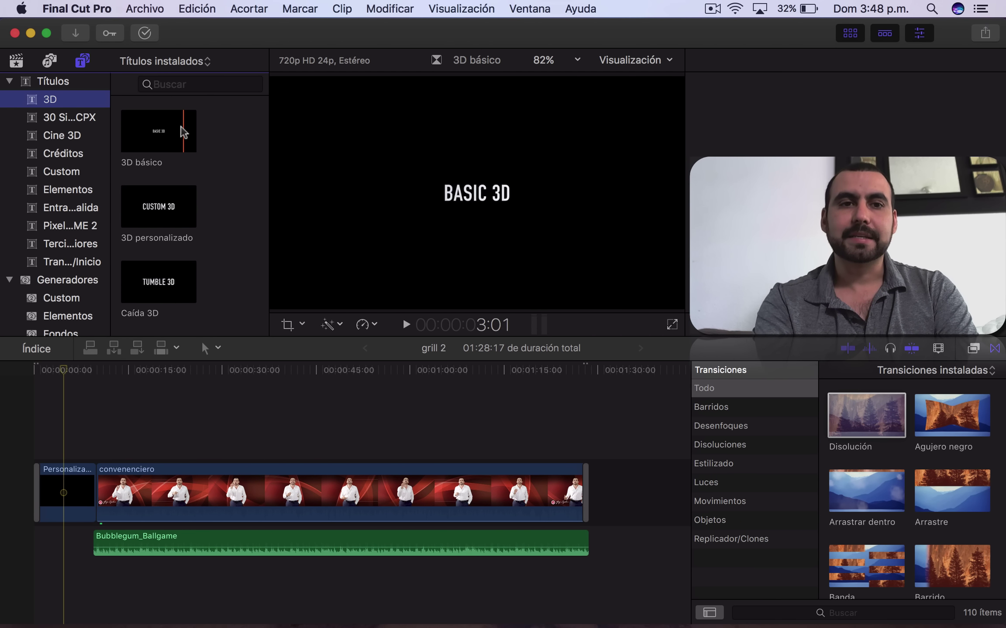
pyautogui.moveTo(176, 132)
pyautogui.mouseDown()
pyautogui.moveTo(105, 338)
pyautogui.moveTo(47, 447)
pyautogui.mouseUp()
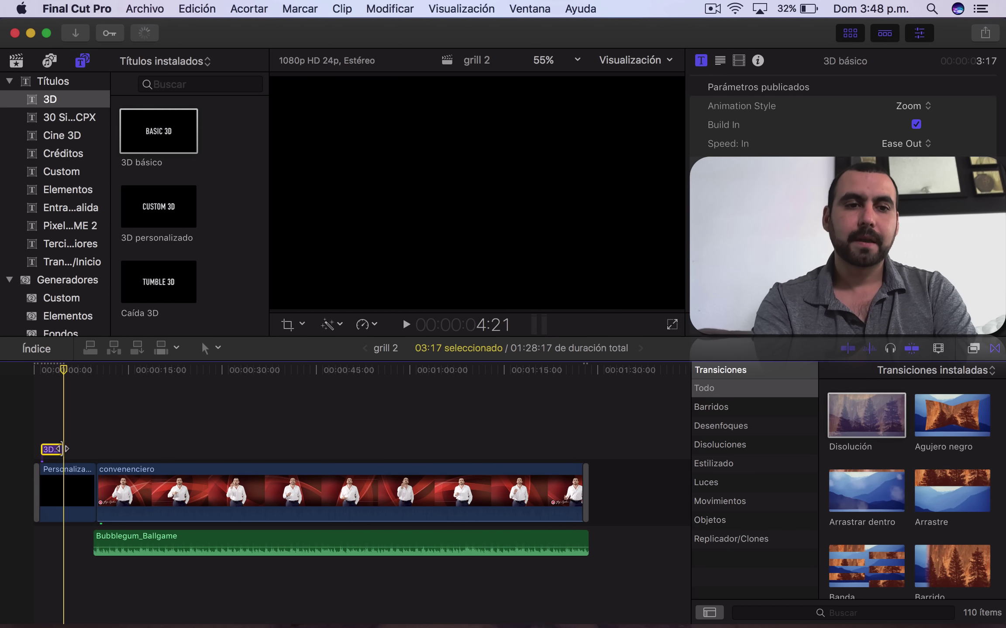
pyautogui.moveTo(63, 449); pyautogui.dragTo(91, 449)
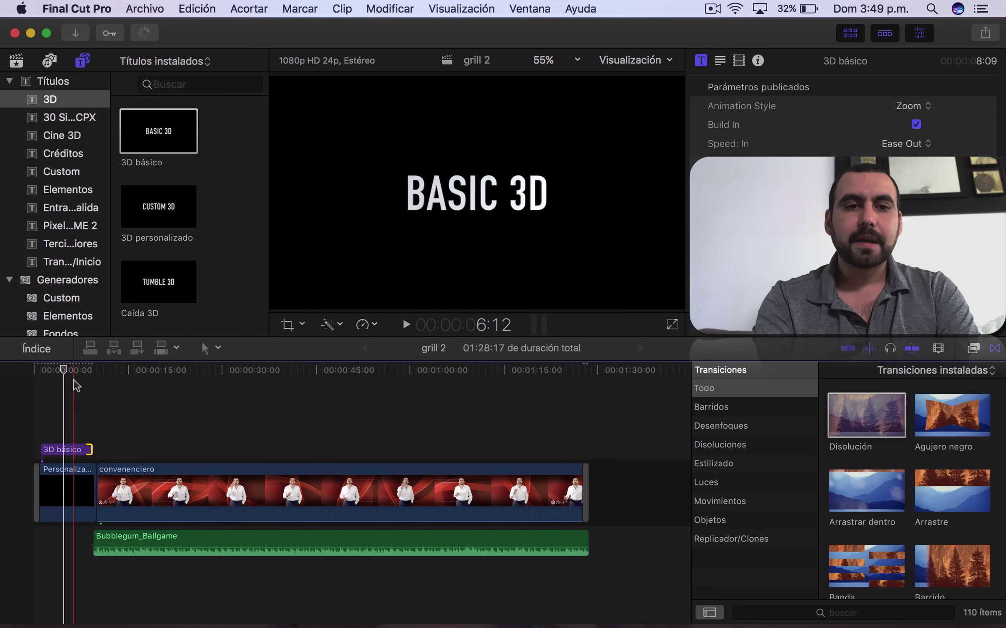
pyautogui.click(67, 450)
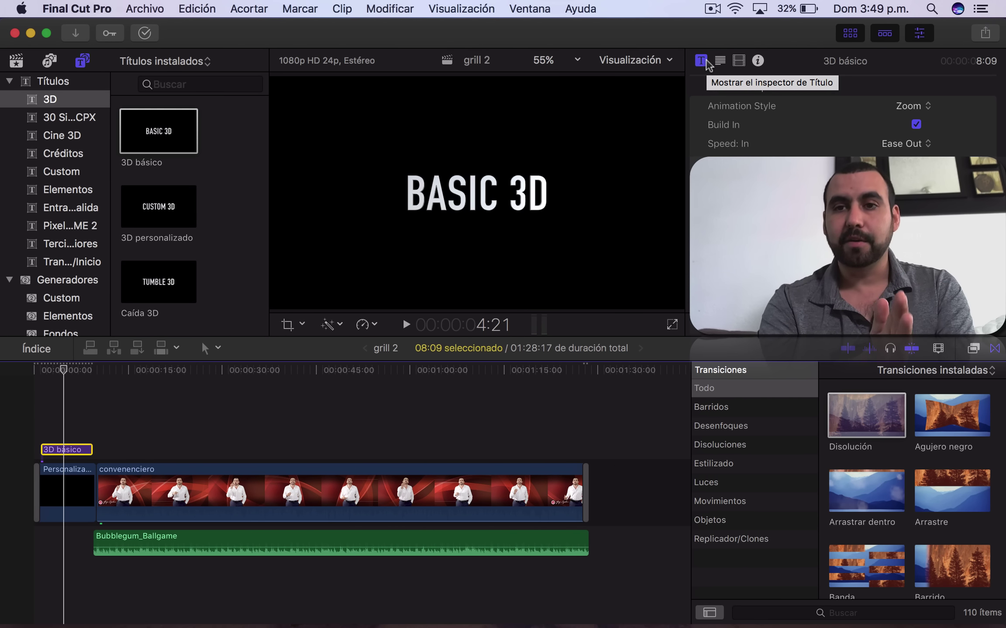
pyautogui.click(709, 65)
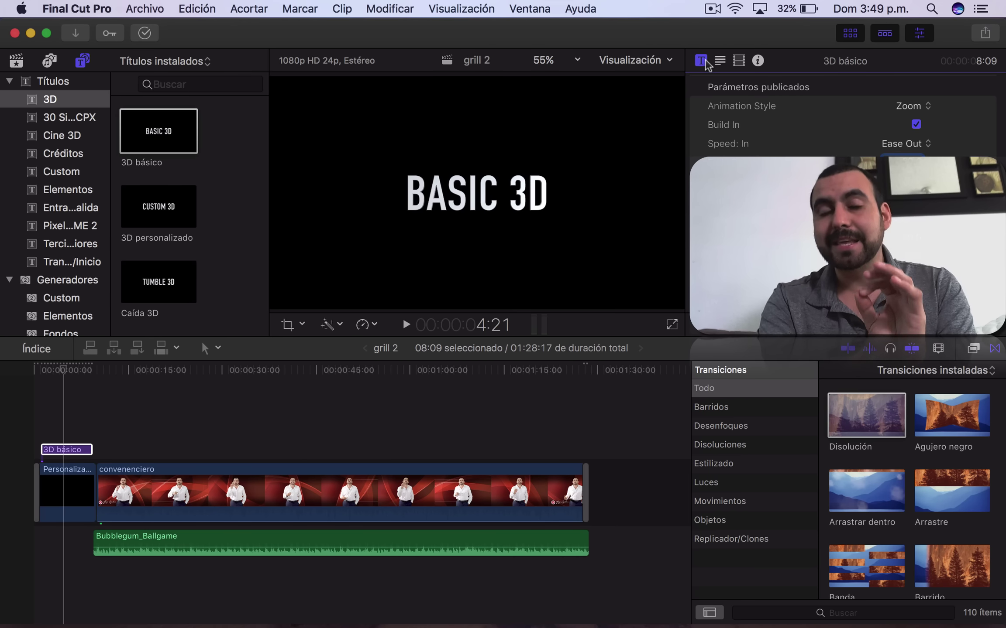
# Step: Replace BASIC 3D with PRUEBA in the title's text and play the opening from the beginning
pyautogui.click(720, 61)
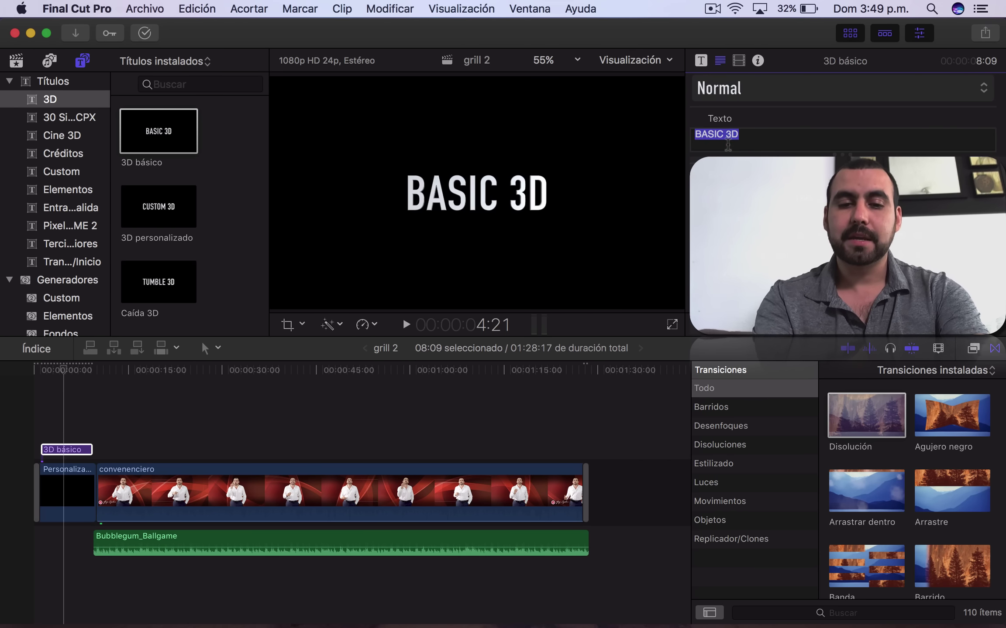
pyautogui.write('prie')
pyautogui.press('BackSpace')
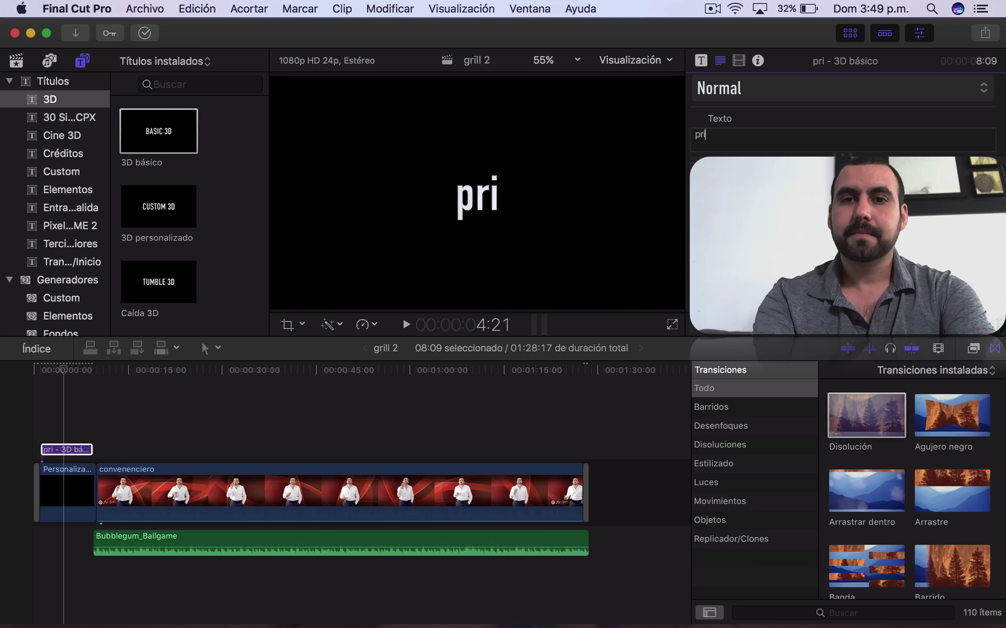
pyautogui.press('BackSpace')
pyautogui.press('BackSpace')
pyautogui.press('BackSpace')
pyautogui.write('RUEBA')
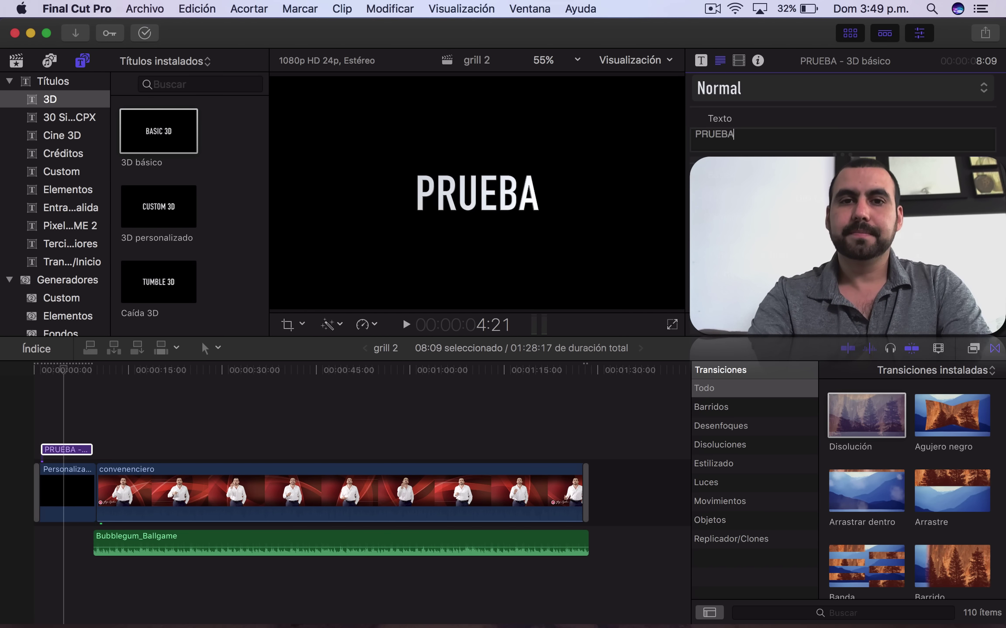
pyautogui.click(36, 370)
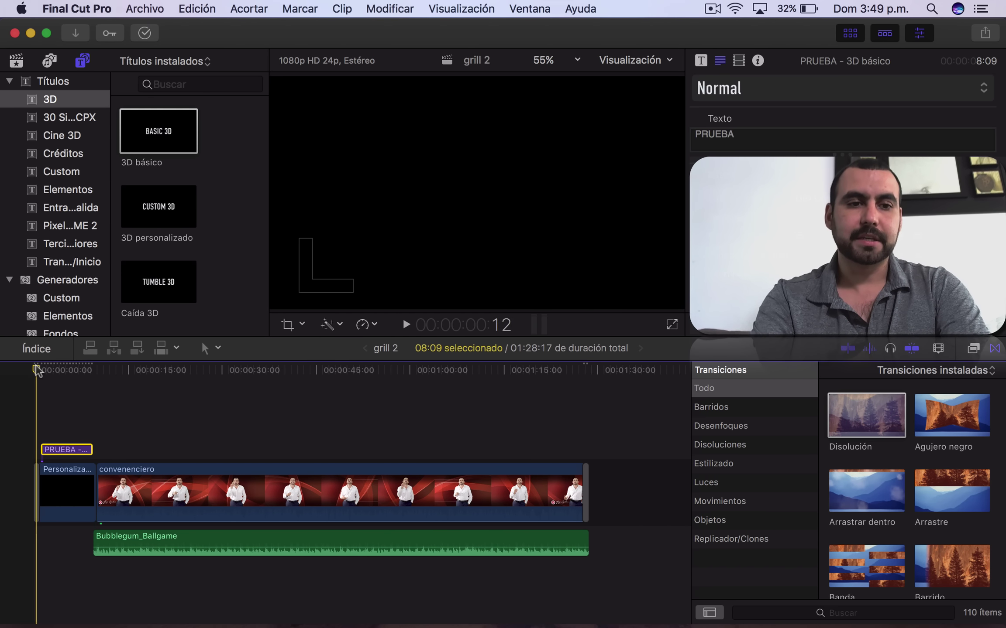
pyautogui.click(405, 324)
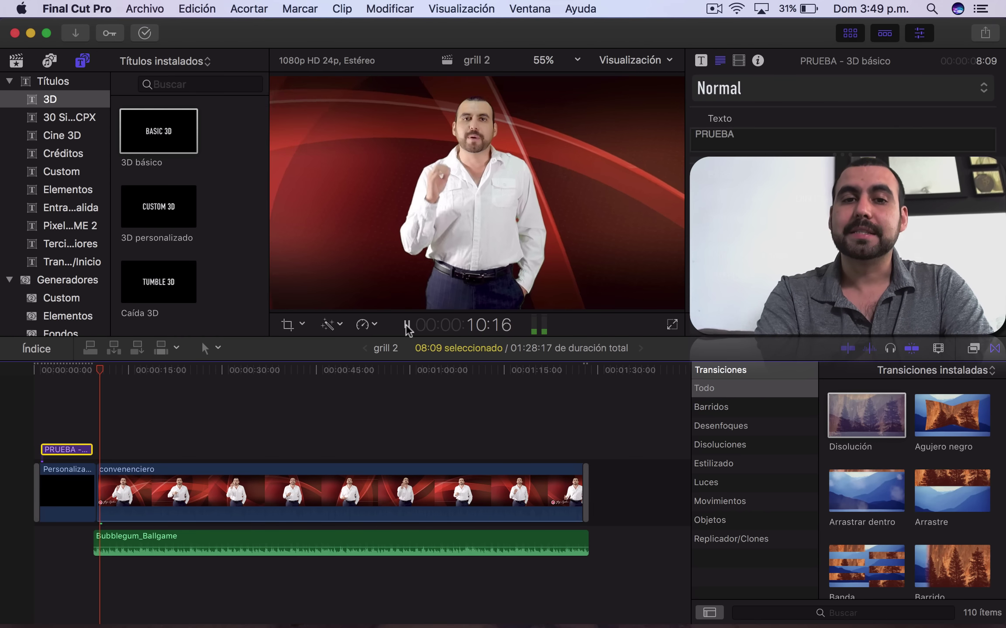
# Step: Trim the black solid and PRUEBA title to about 5 seconds, then replay from the start
pyautogui.click(407, 325)
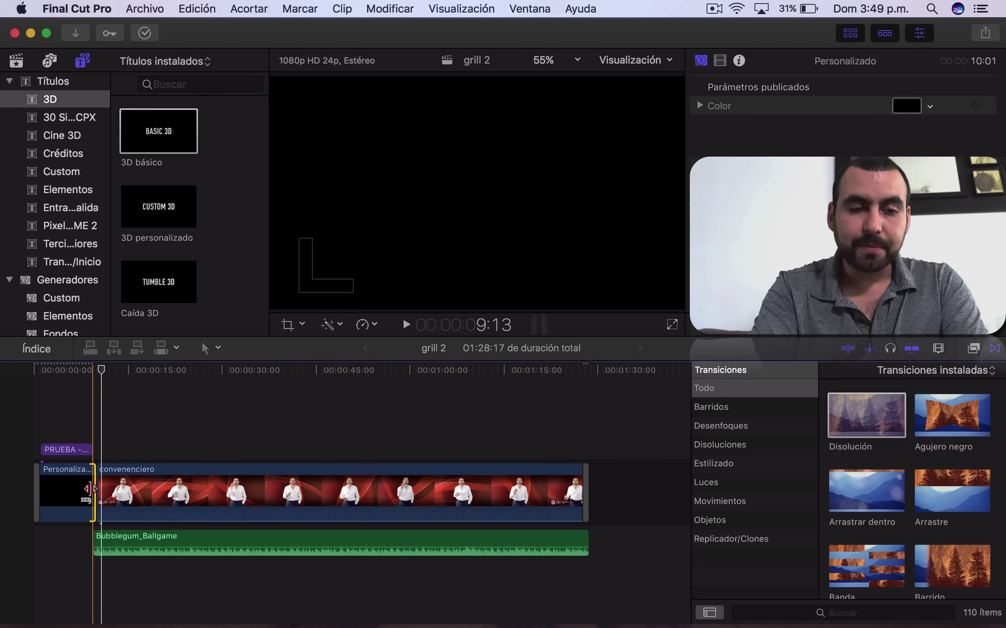
pyautogui.moveTo(90, 488); pyautogui.dragTo(60, 488)
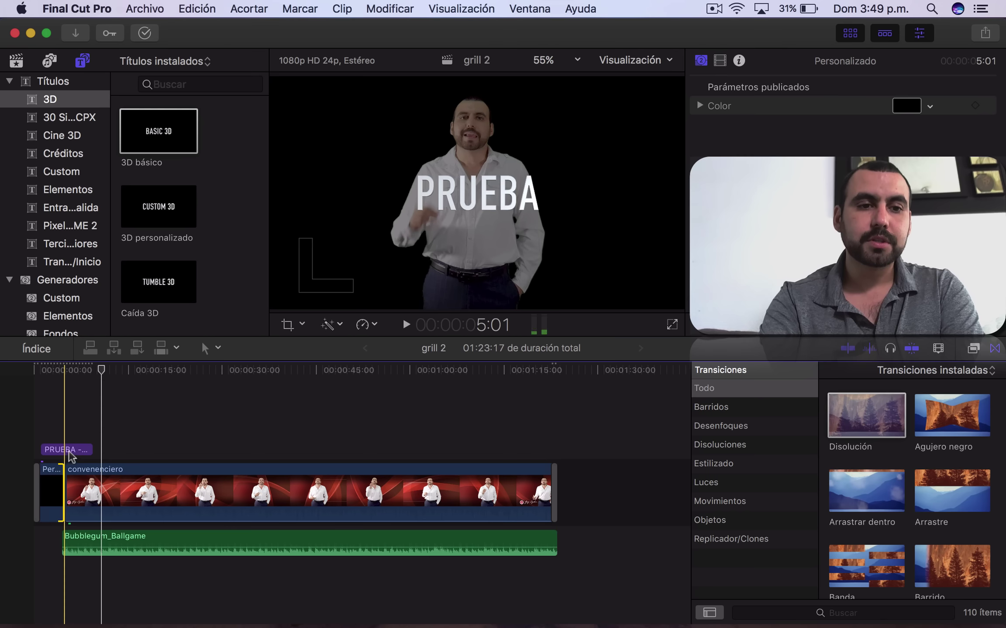
pyautogui.click(60, 452)
pyautogui.moveTo(91, 450); pyautogui.dragTo(66, 448)
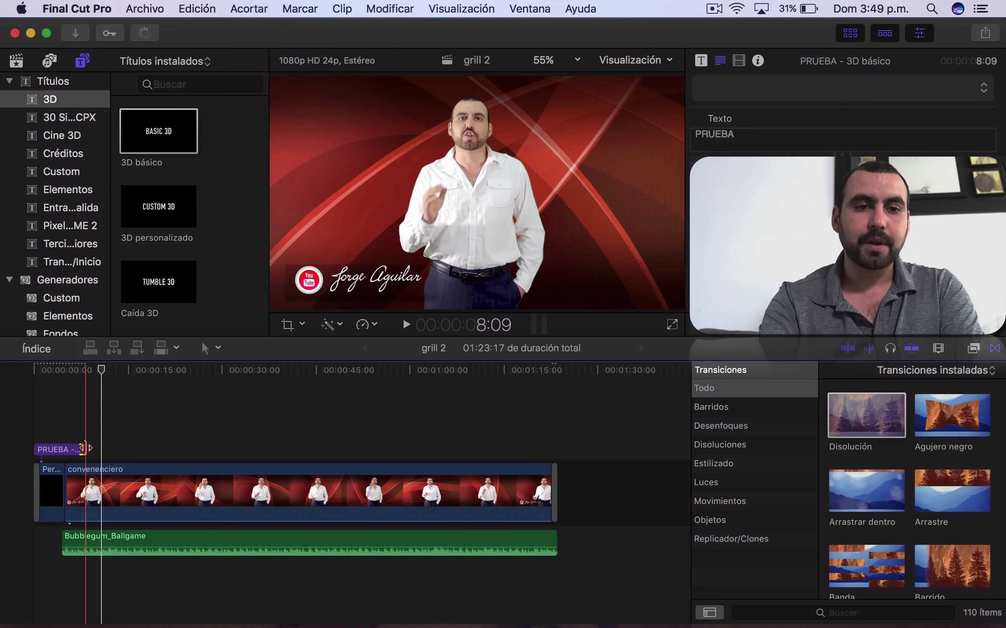
pyautogui.click(28, 395)
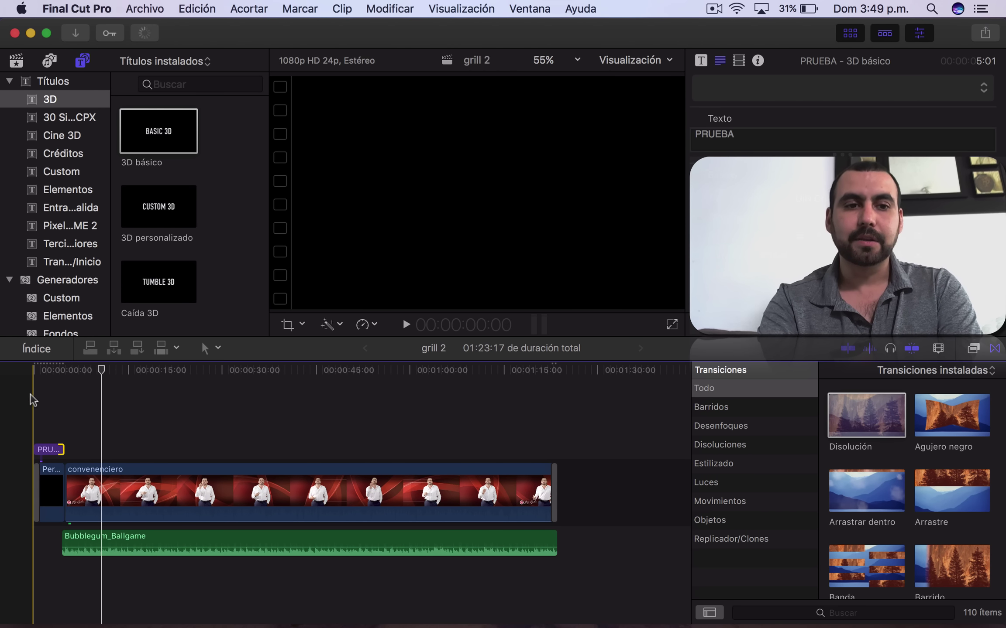
pyautogui.click(406, 325)
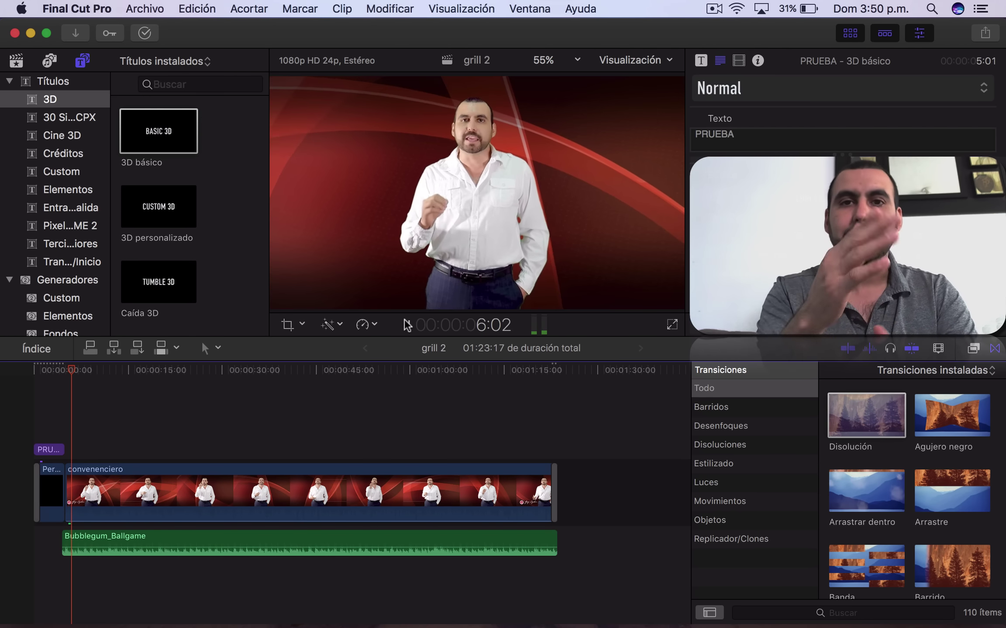
# Step: Place the Arrastre transition at the convenenciero clip's start and preview it from about 3 seconds
pyautogui.click(408, 323)
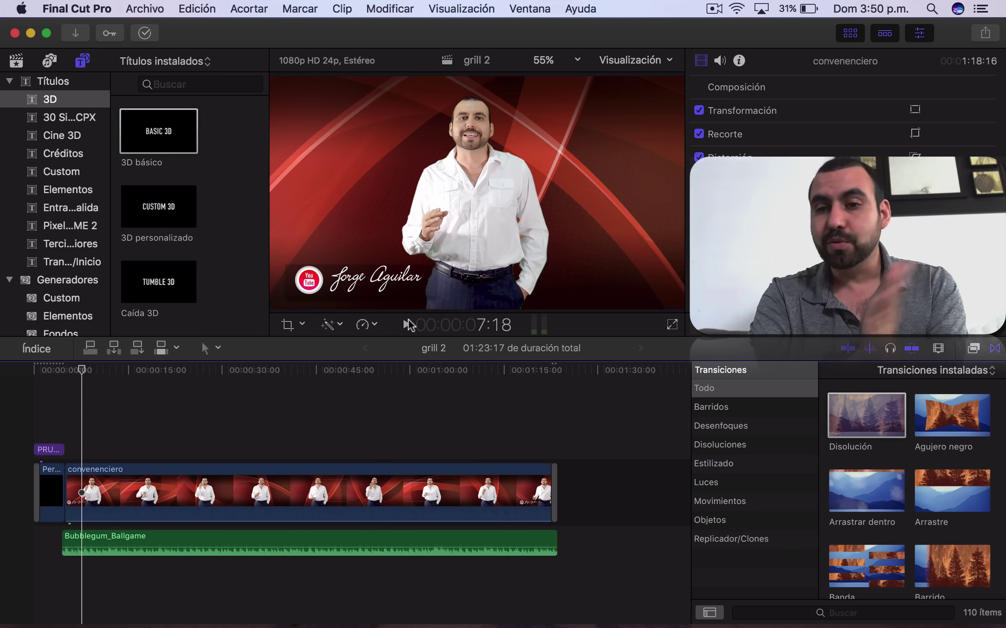
pyautogui.click(881, 495)
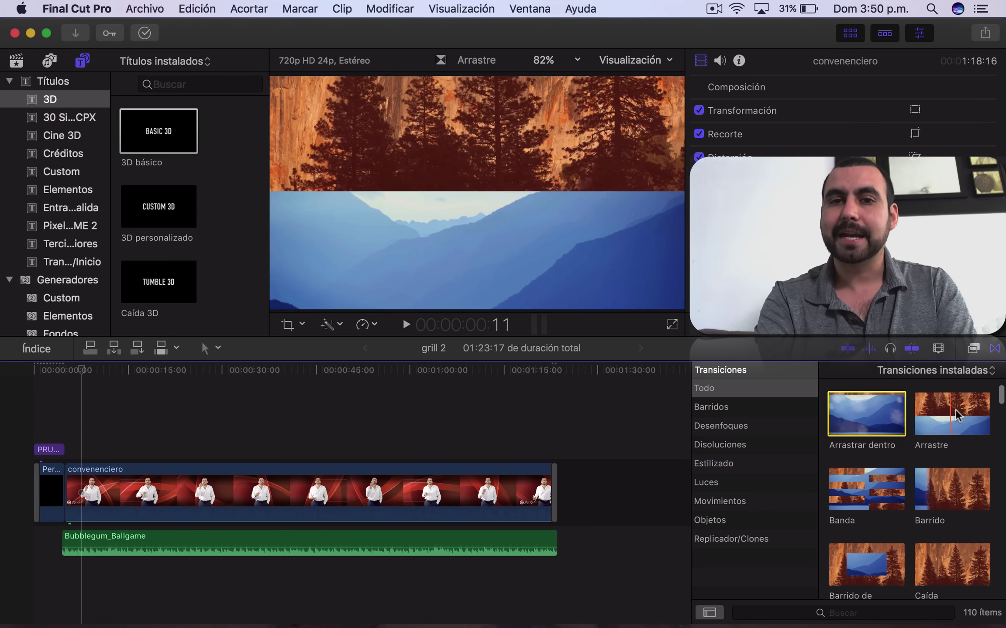
pyautogui.moveTo(962, 409); pyautogui.dragTo(150, 455)
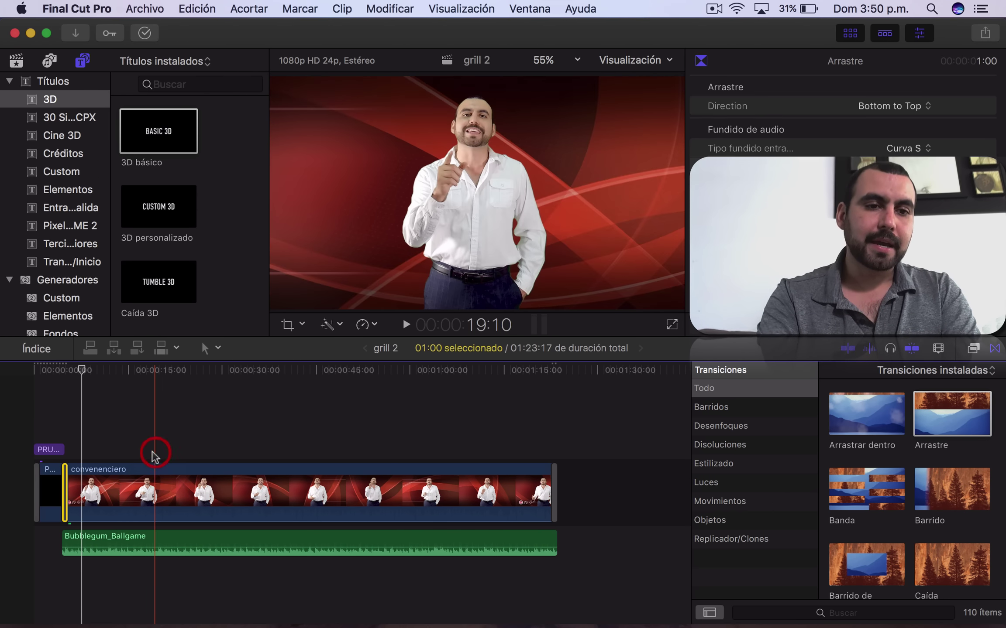
pyautogui.click(52, 418)
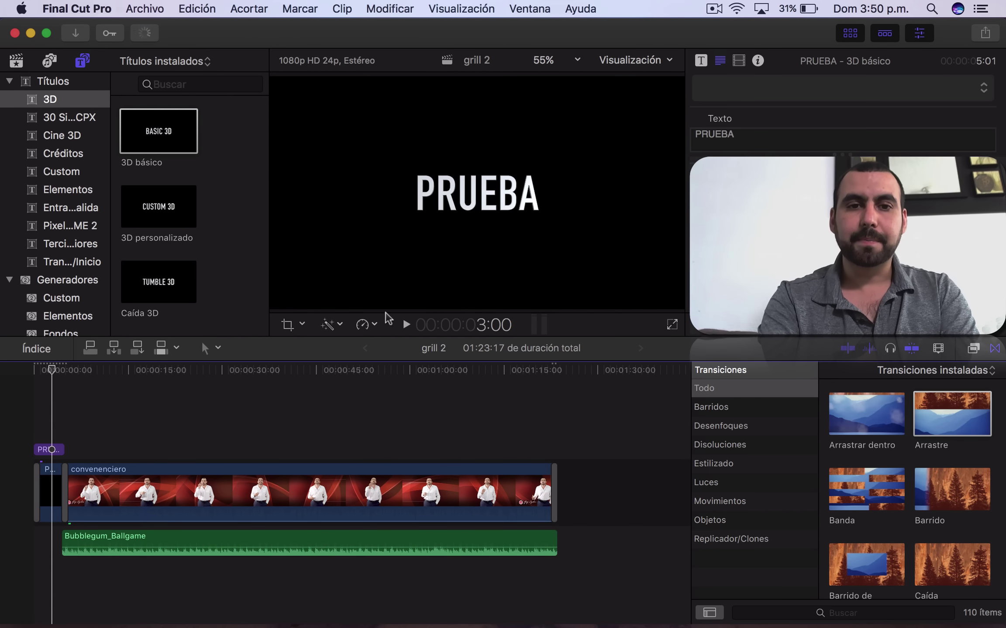
pyautogui.click(403, 326)
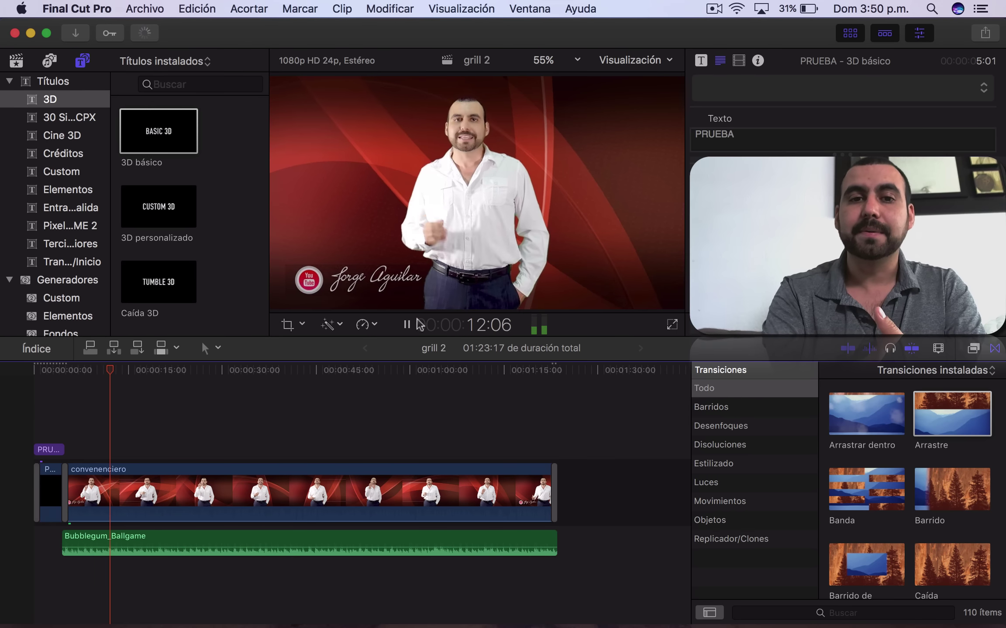
pyautogui.click(412, 325)
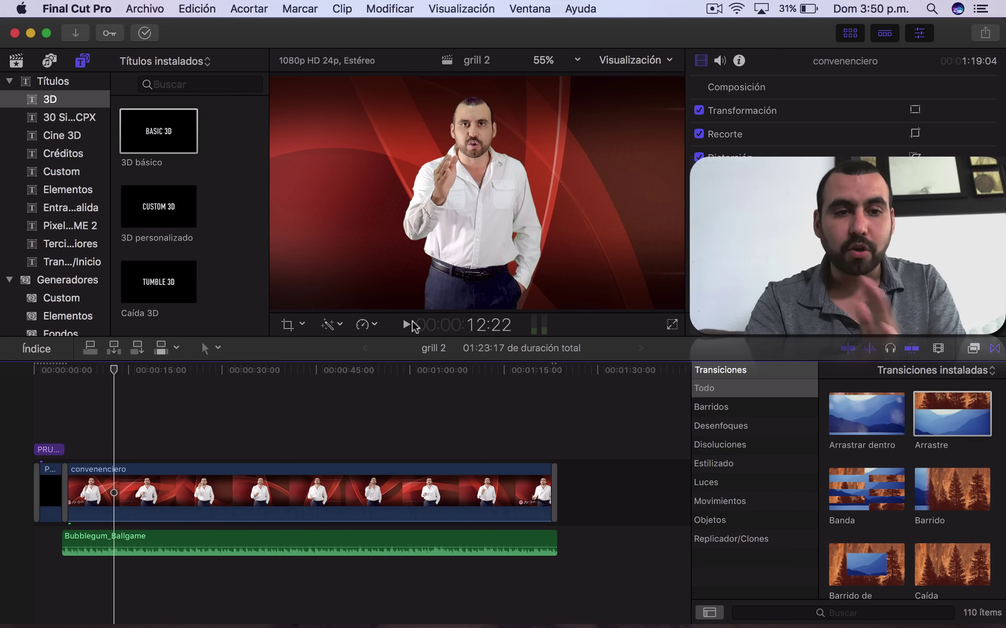
# Step: Choose Archivo > Compartir > Exportar archivo for the grill 2 project
pyautogui.click(136, 9)
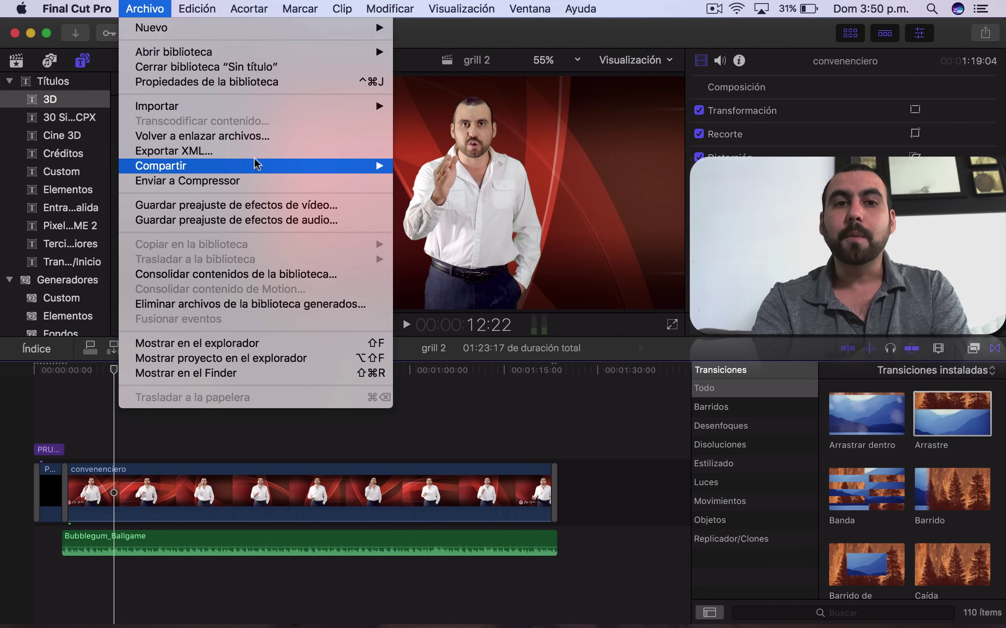
pyautogui.moveTo(257, 168)
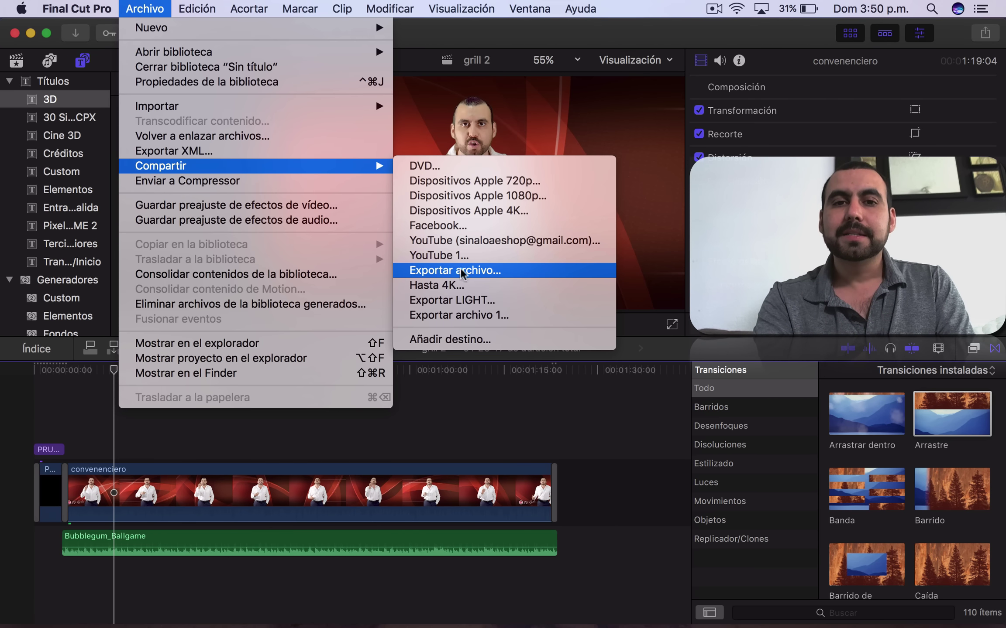
pyautogui.click(474, 271)
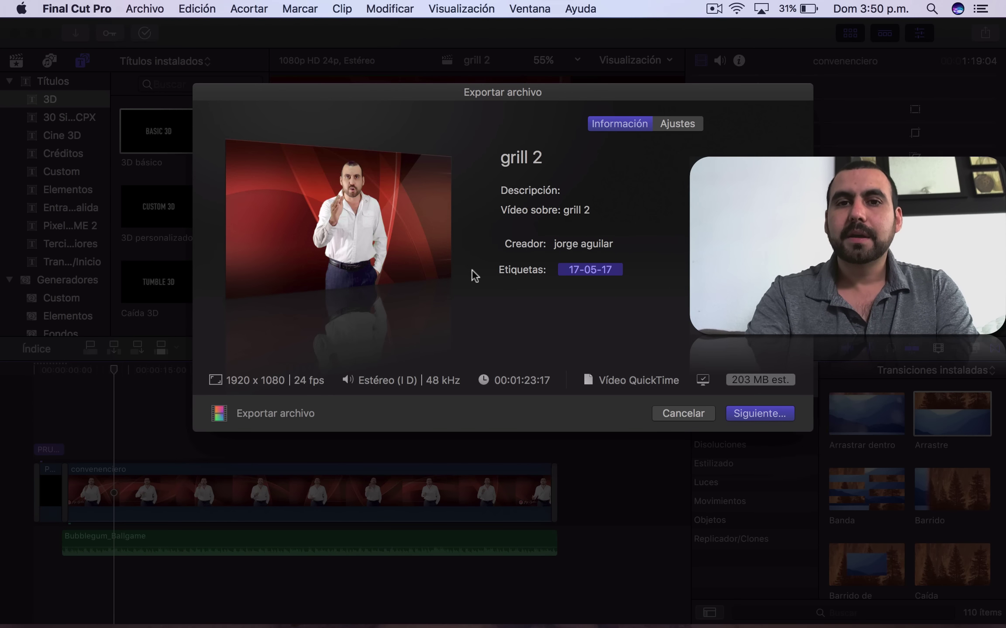
# Step: Enter PRUEBA as both the export title and description, then continue with Siguiente
pyautogui.tripleClick(533, 156)
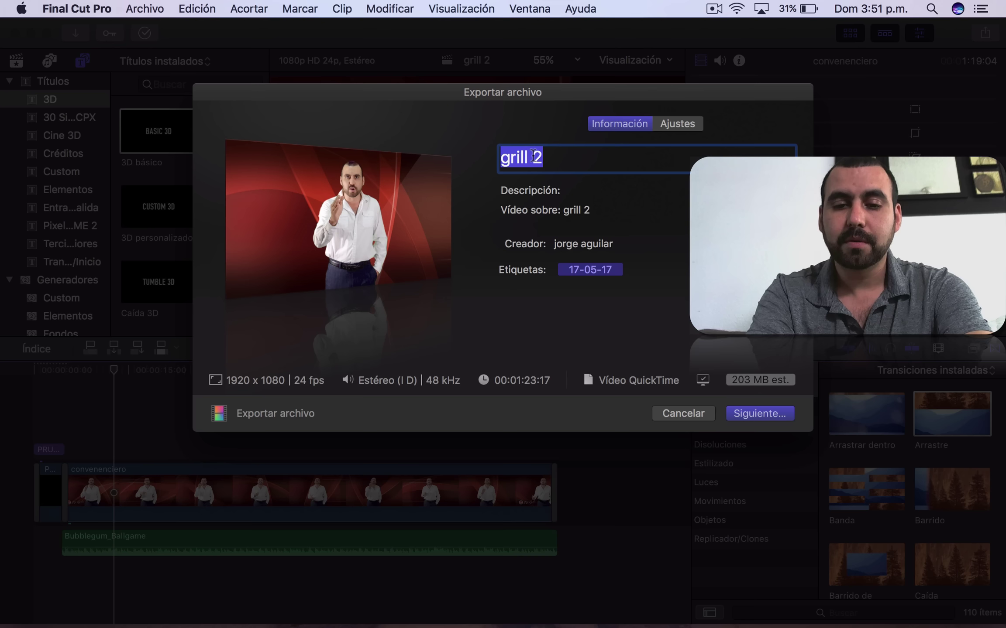
pyautogui.write('PRUEBA')
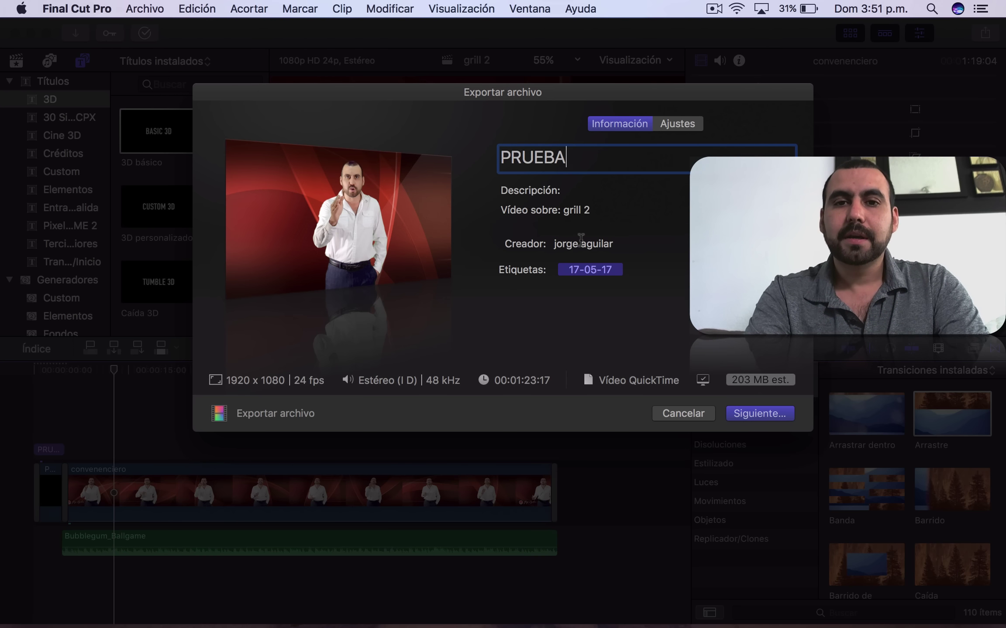
pyautogui.click(582, 210)
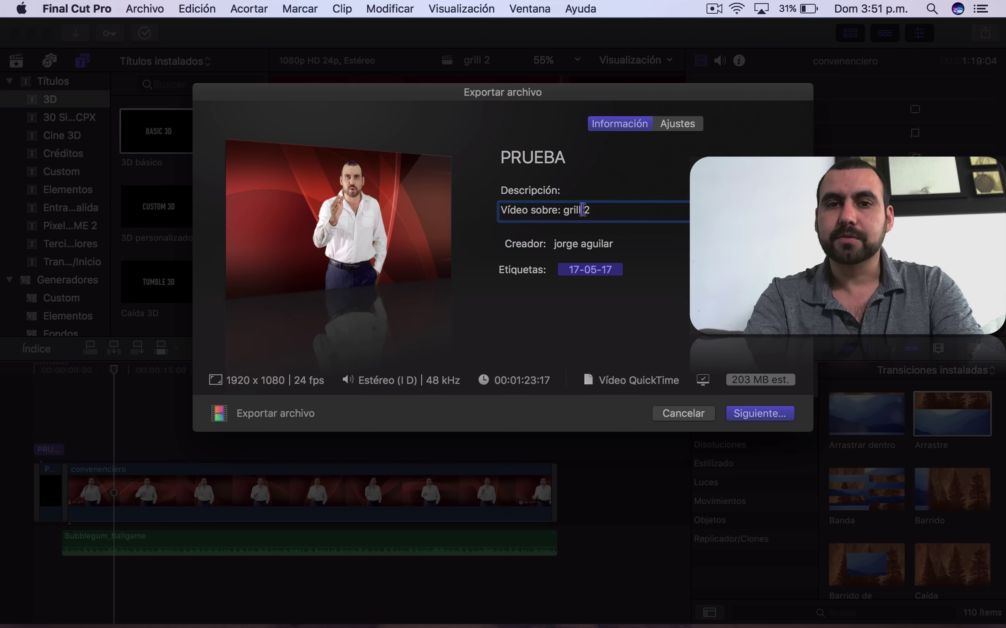
pyautogui.press('super+a')
pyautogui.write('PRUEBA')
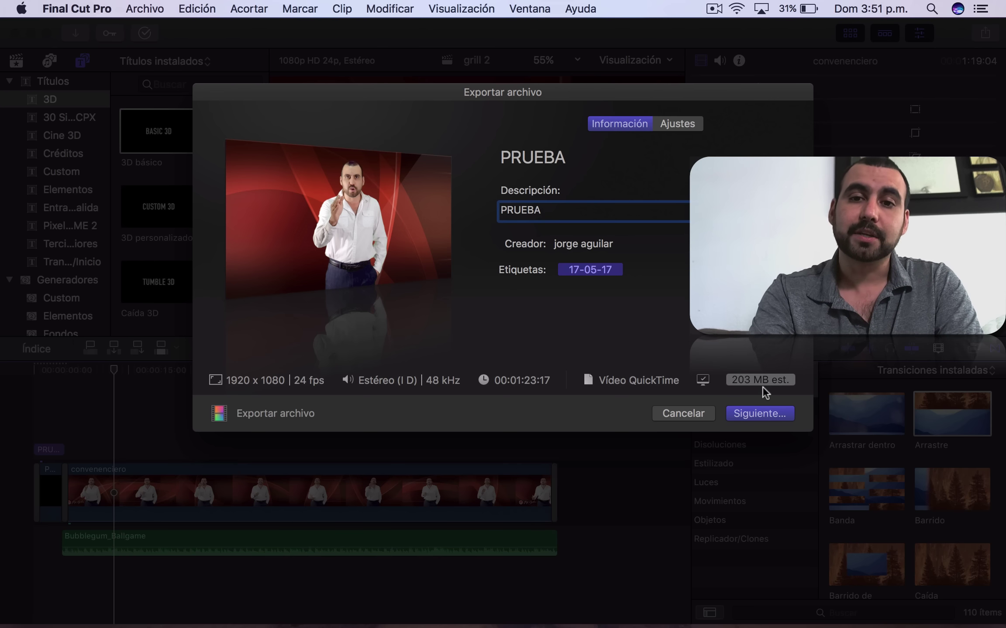
pyautogui.click(745, 407)
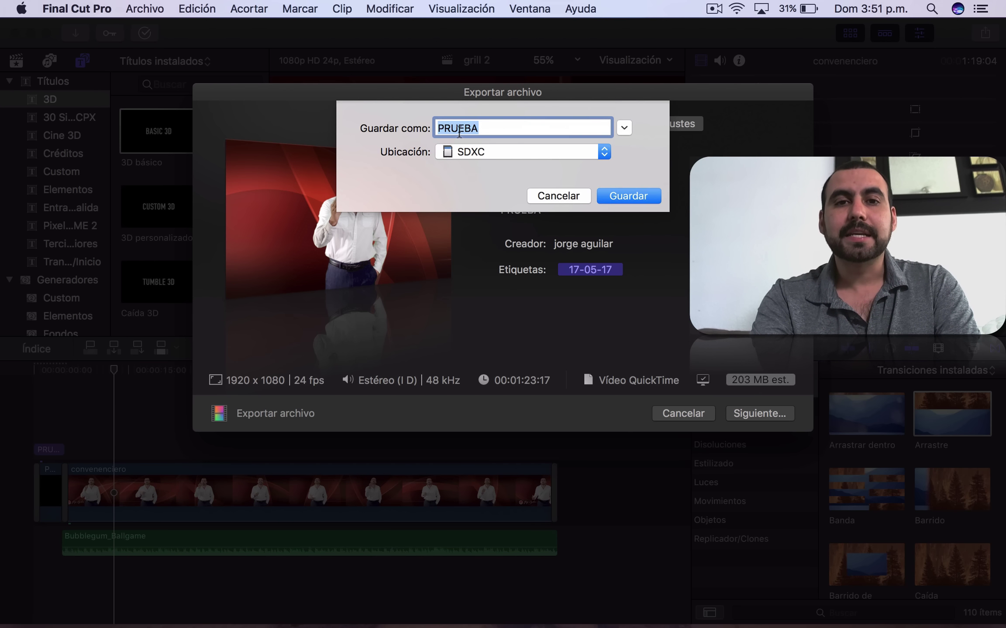
# Step: Keep SDXC as the save location and save the PRUEBA export
pyautogui.click(492, 151)
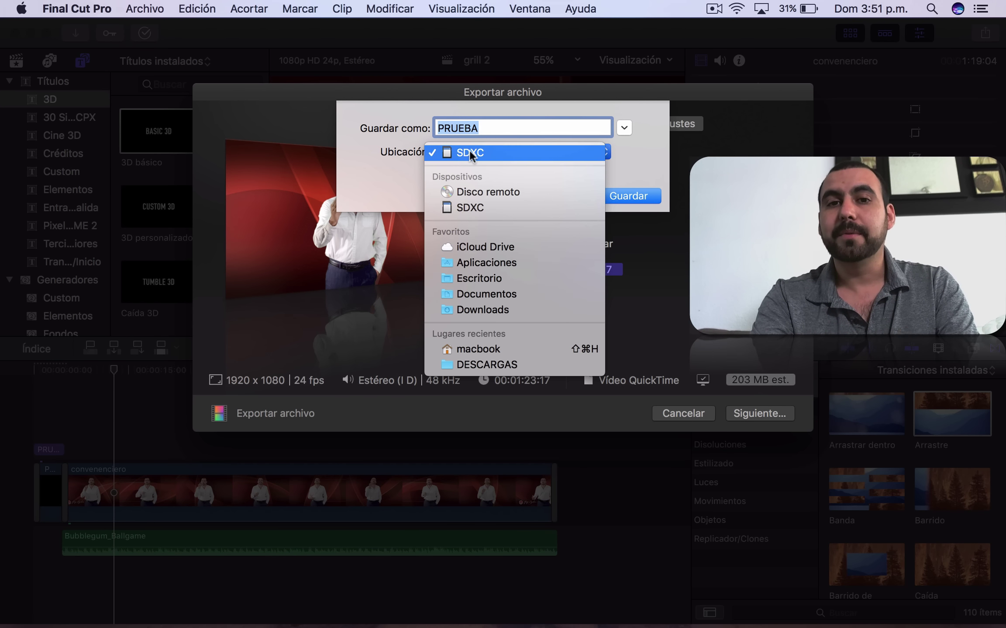
pyautogui.click(473, 153)
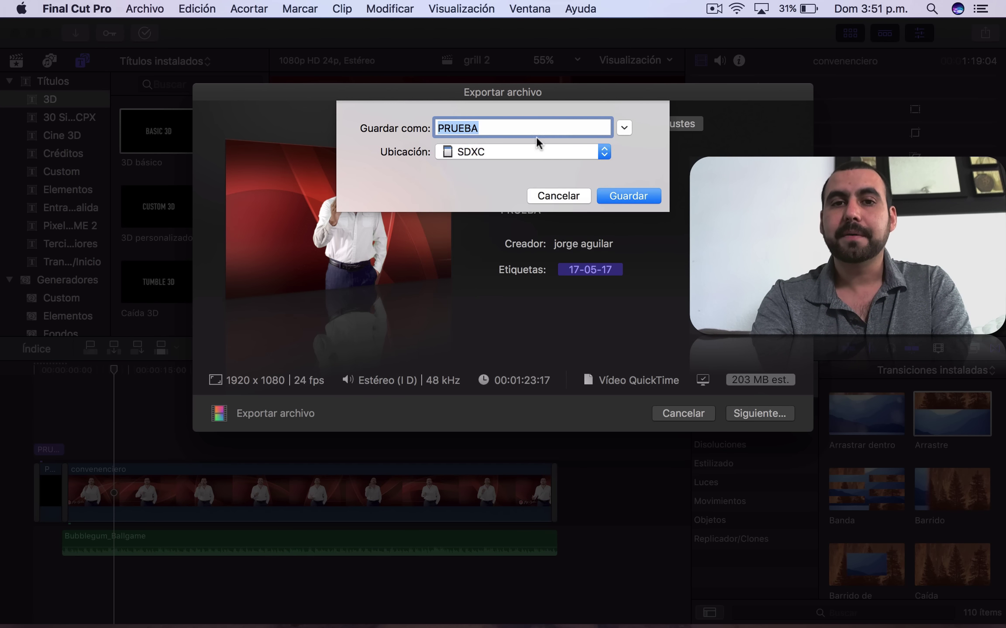
pyautogui.click(626, 196)
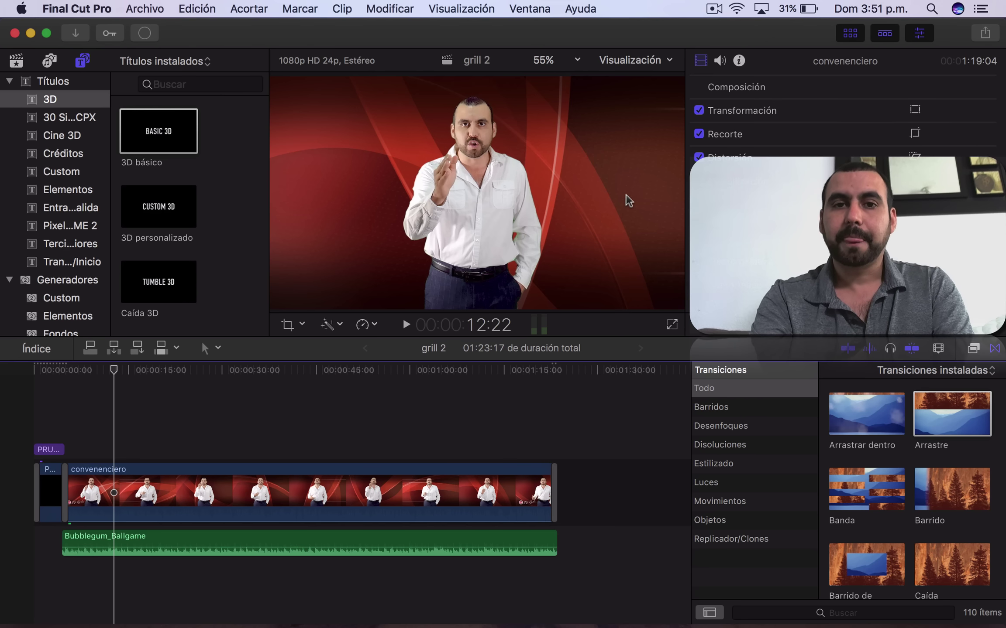
# Step: Open the Tareas en segundo plano window to follow the Compartir export's progress
pyautogui.click(145, 37)
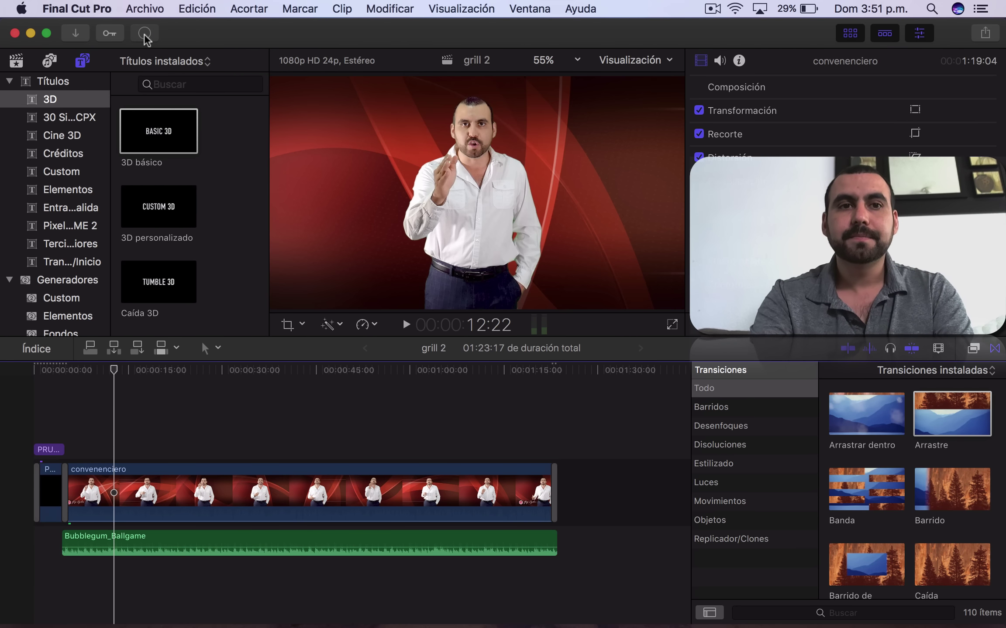
pyautogui.click(145, 37)
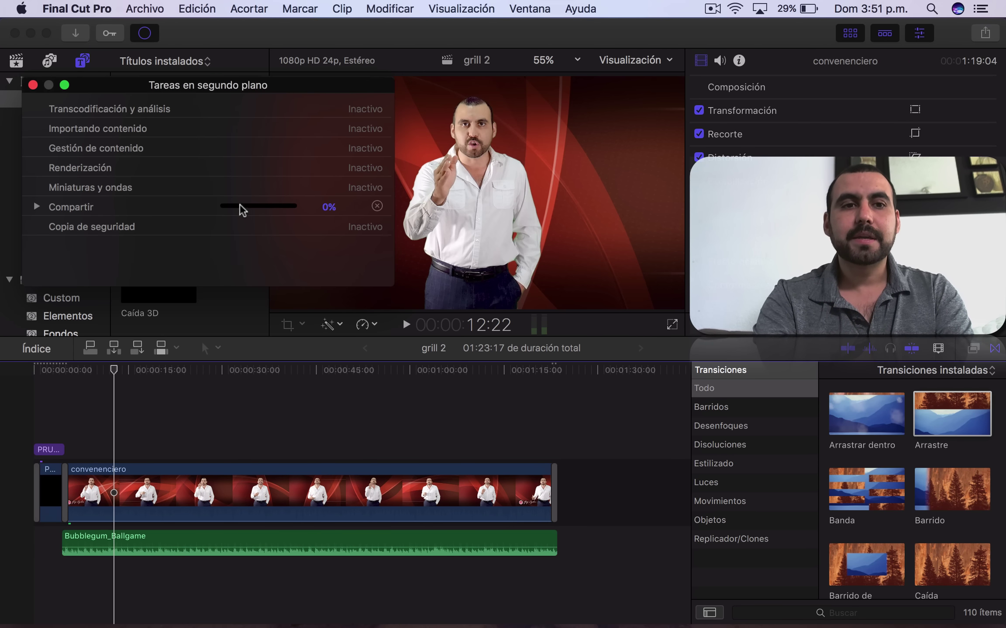